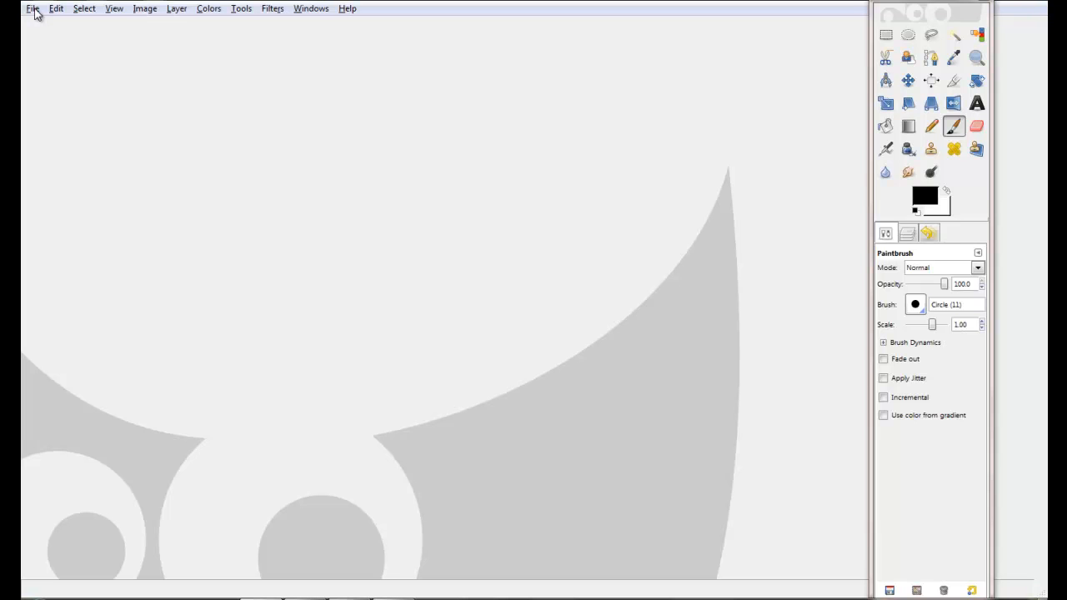
{"action": "left_click", "coordinate": [33, 10]}
{"action": "mouse_move", "coordinate": [84, 8]}
{"action": "left_click", "coordinate": [427, 125]}
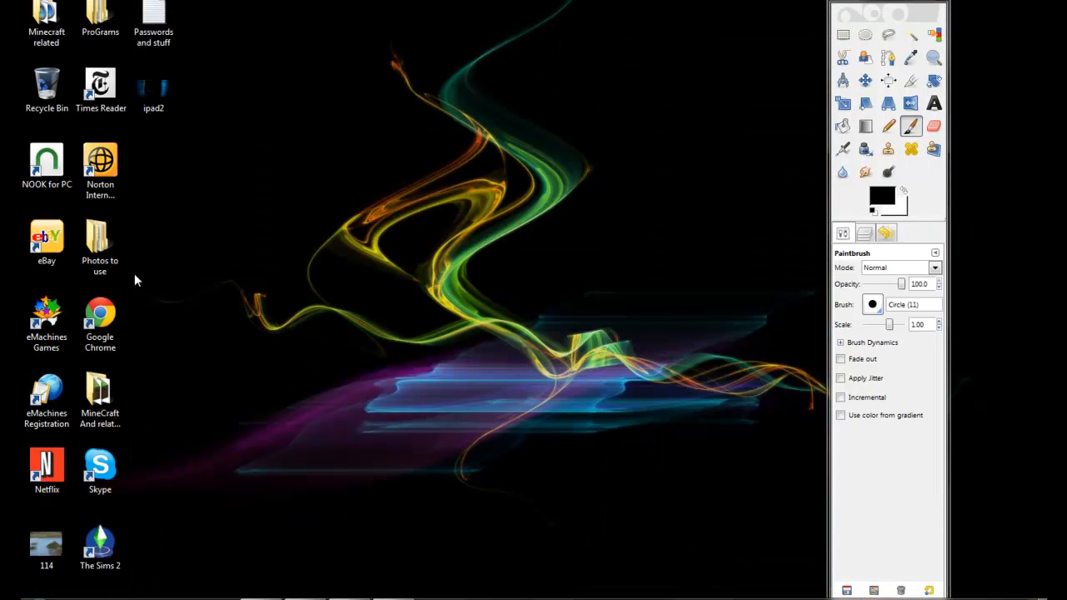
Step: Open the Halobombguy folder inside Photos to use on the desktop and preview the finished Halobombguy image
{"action": "double_click", "coordinate": [100, 241]}
{"action": "left_click", "coordinate": [378, 284]}
{"action": "double_click", "coordinate": [378, 284]}
{"action": "double_click", "coordinate": [372, 267]}
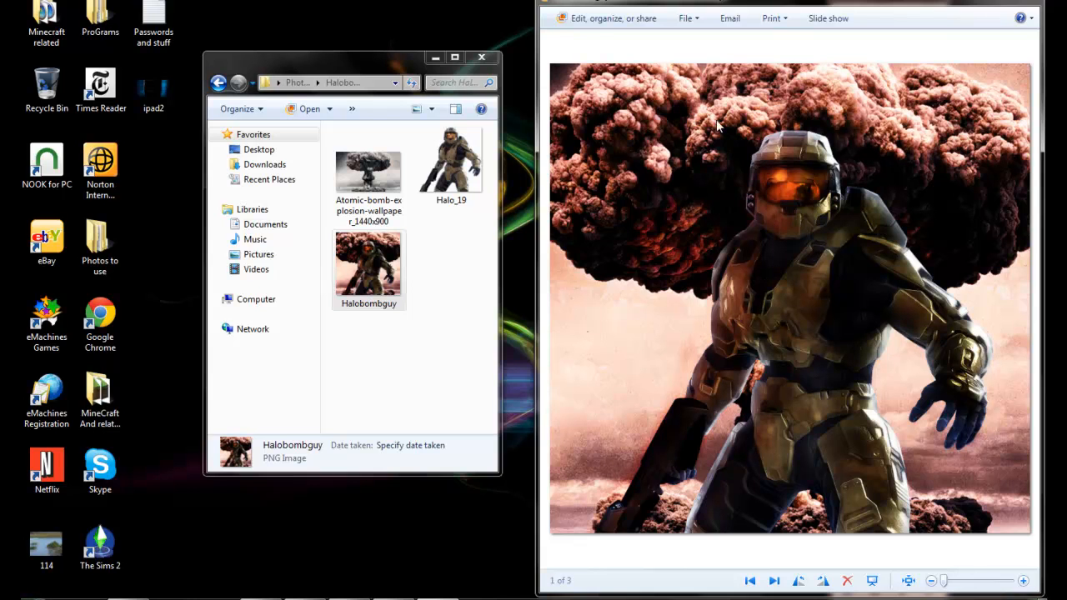
{"action": "left_click", "coordinate": [1022, 2]}
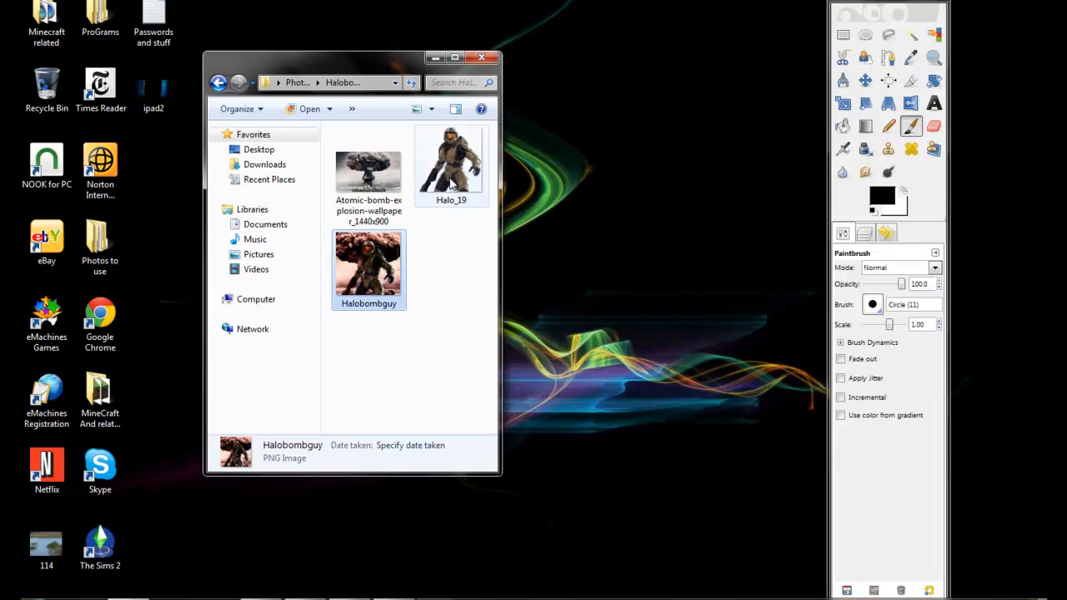
Step: Load Atomic-bomb-explosion-wallpaper_1440x900 from the folder into GIMP as the base image
{"action": "left_click_drag", "start_coordinate": [459, 235], "coordinate": [337, 128]}
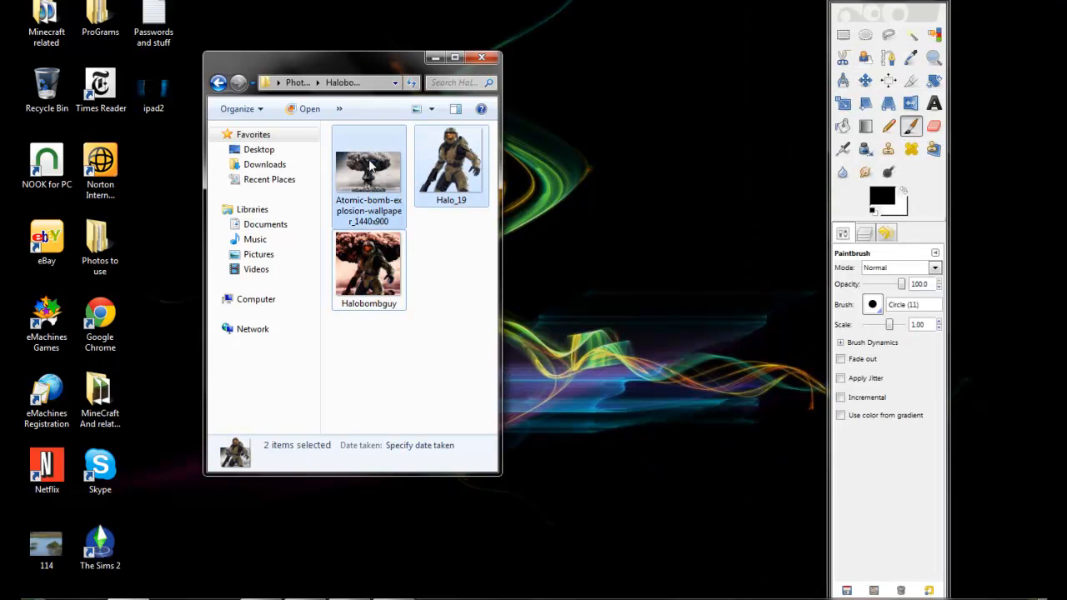
{"action": "left_click", "coordinate": [437, 246]}
{"action": "left_click_drag", "start_coordinate": [374, 213], "coordinate": [392, 325]}
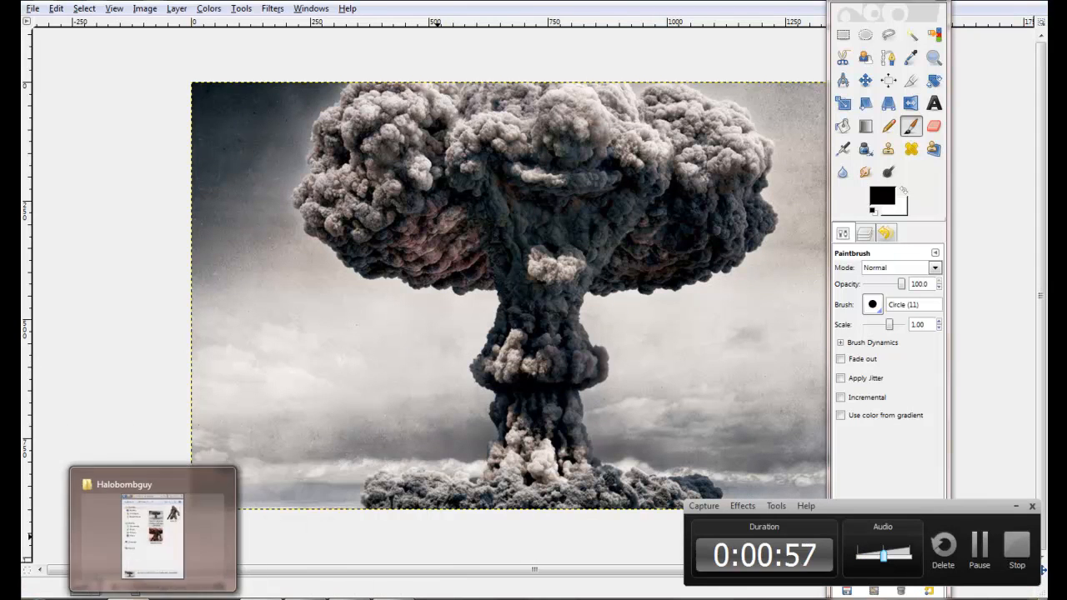
Step: Add Halo_19 from the Halobombguy folder as a layer over the explosion image and display the layer list
{"action": "left_click", "coordinate": [142, 593]}
{"action": "left_click_drag", "start_coordinate": [450, 162], "coordinate": [564, 318]}
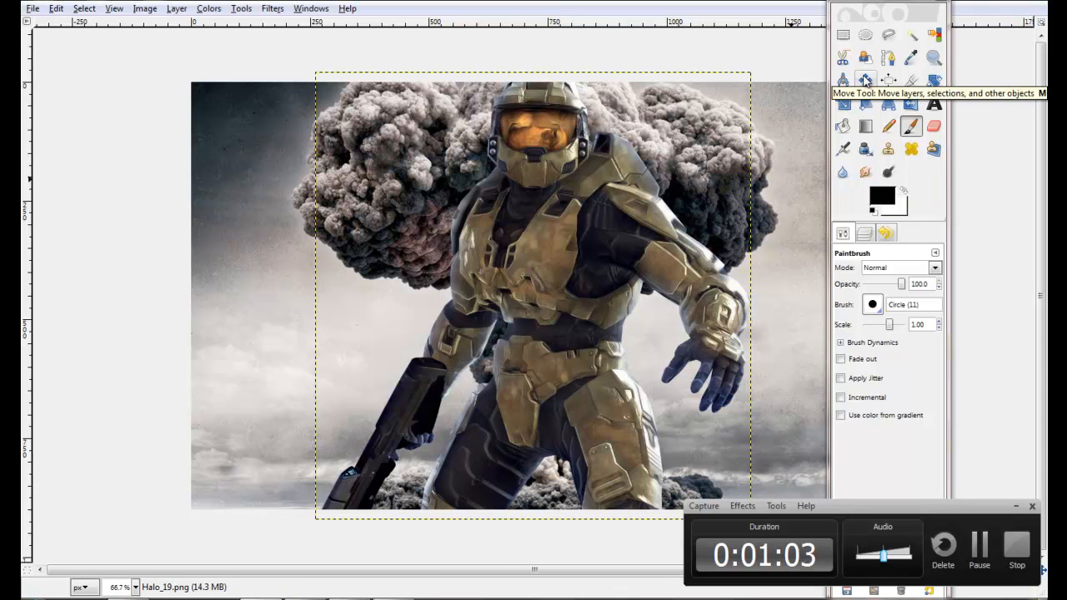
{"action": "left_click", "coordinate": [866, 234]}
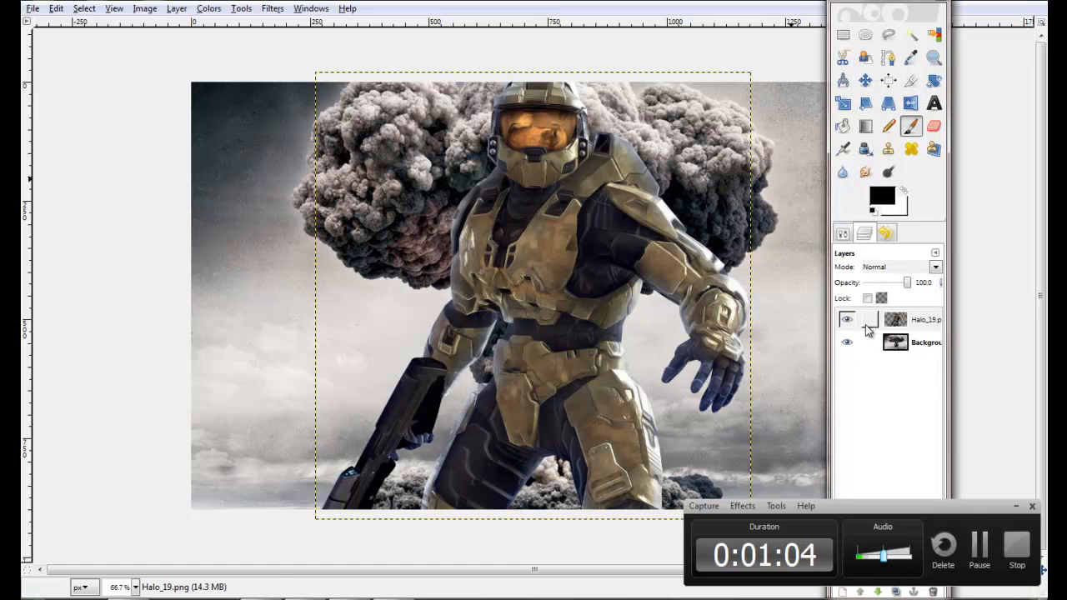
{"action": "left_click", "coordinate": [1018, 507]}
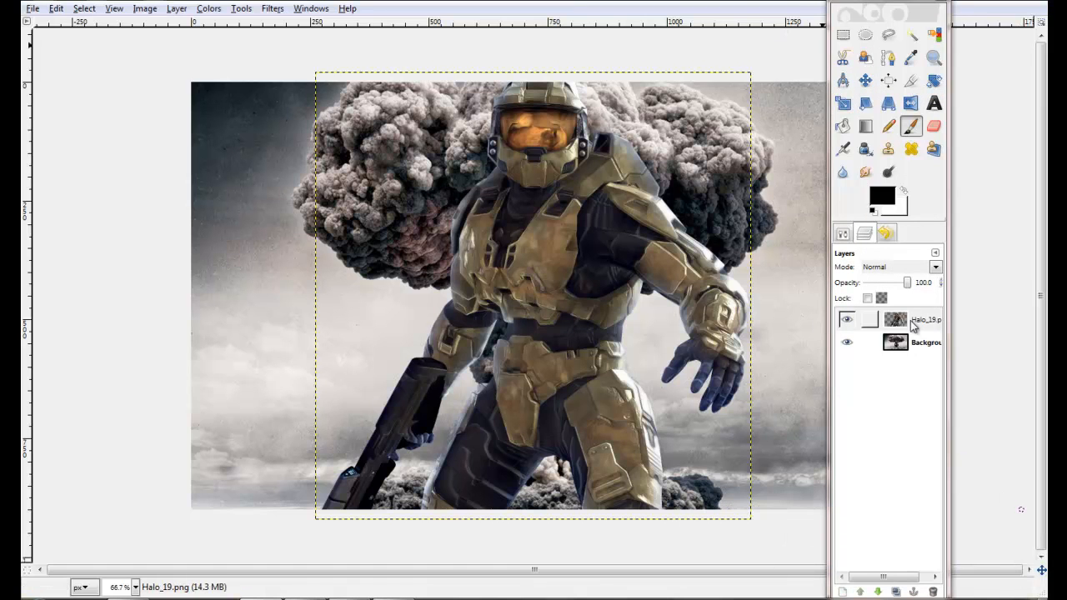
Step: Scale the Halo_19 layer down proportionally to 681 × 702 pixels, keeping its lower-right corner in place
{"action": "left_click", "coordinate": [920, 319]}
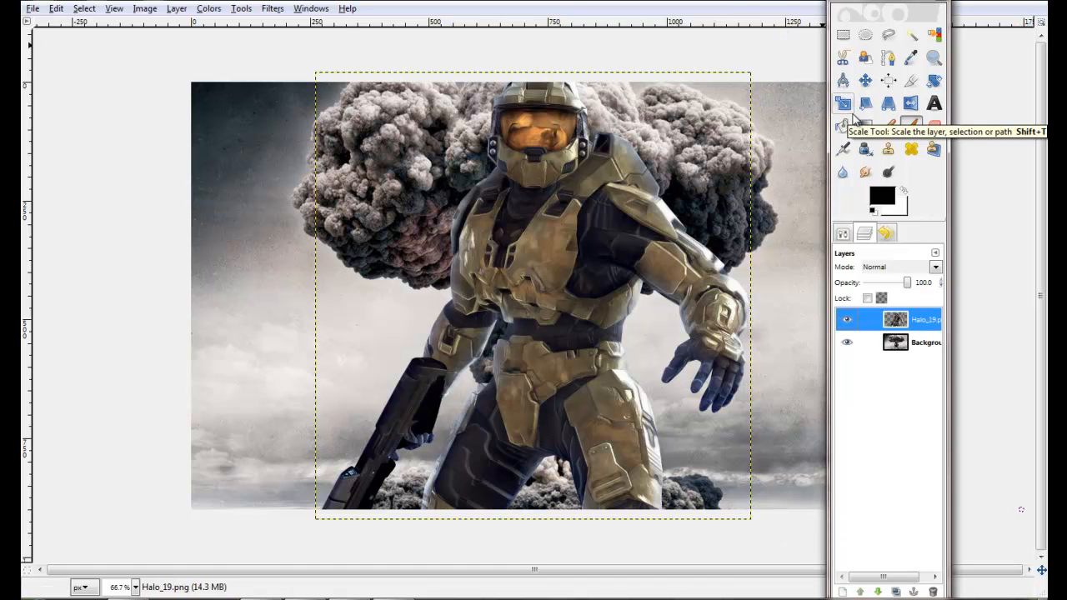
{"action": "left_click", "coordinate": [844, 105]}
{"action": "left_click", "coordinate": [517, 208]}
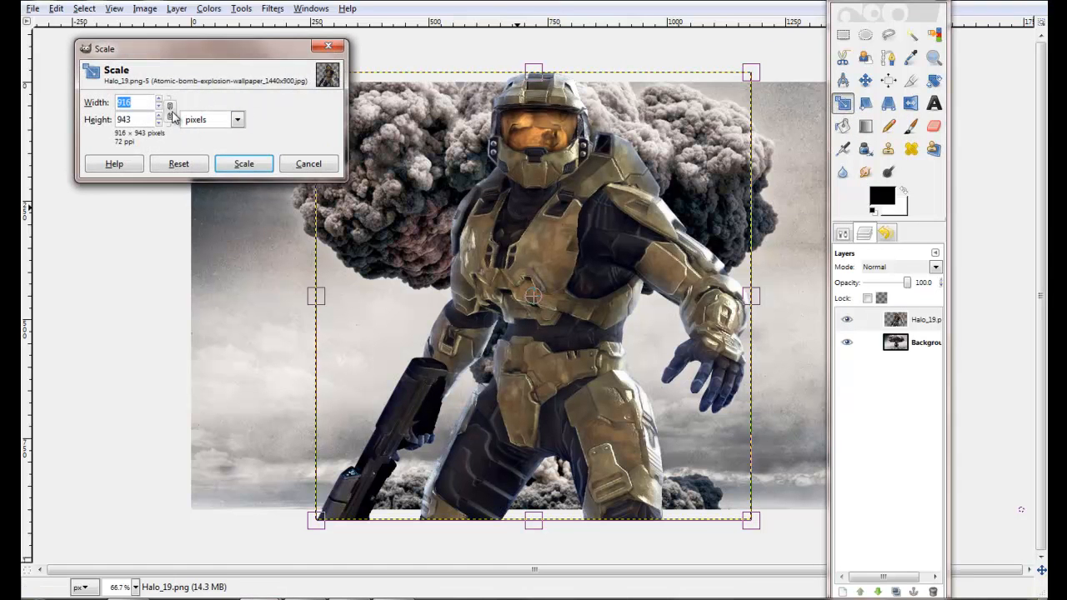
{"action": "left_click", "coordinate": [170, 108]}
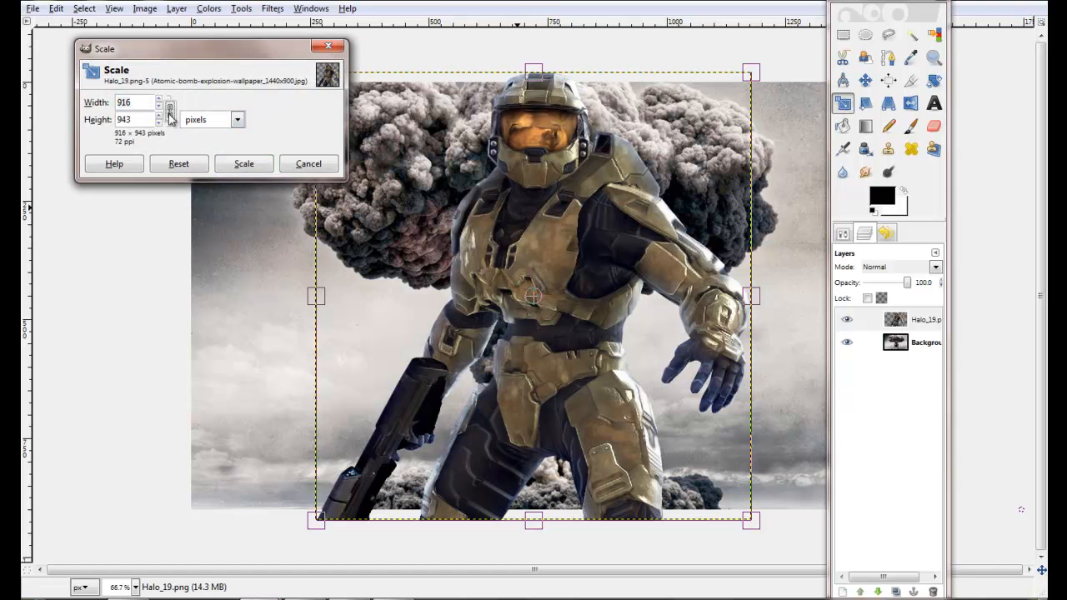
{"action": "left_click_drag", "start_coordinate": [289, 54], "coordinate": [231, 0]}
{"action": "left_click_drag", "start_coordinate": [310, 107], "coordinate": [358, 196]}
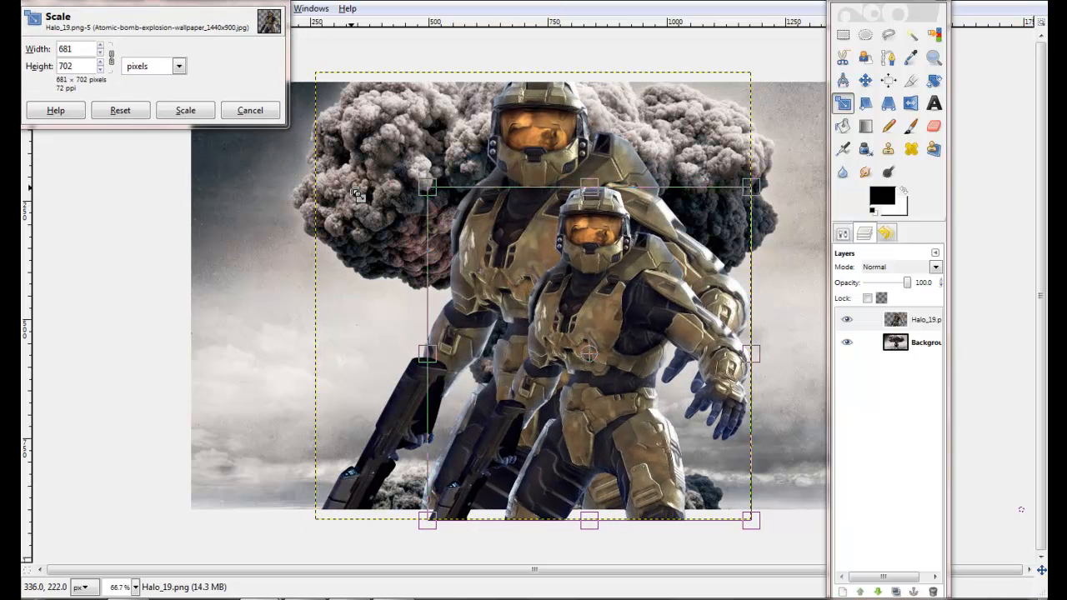
{"action": "left_click", "coordinate": [186, 115]}
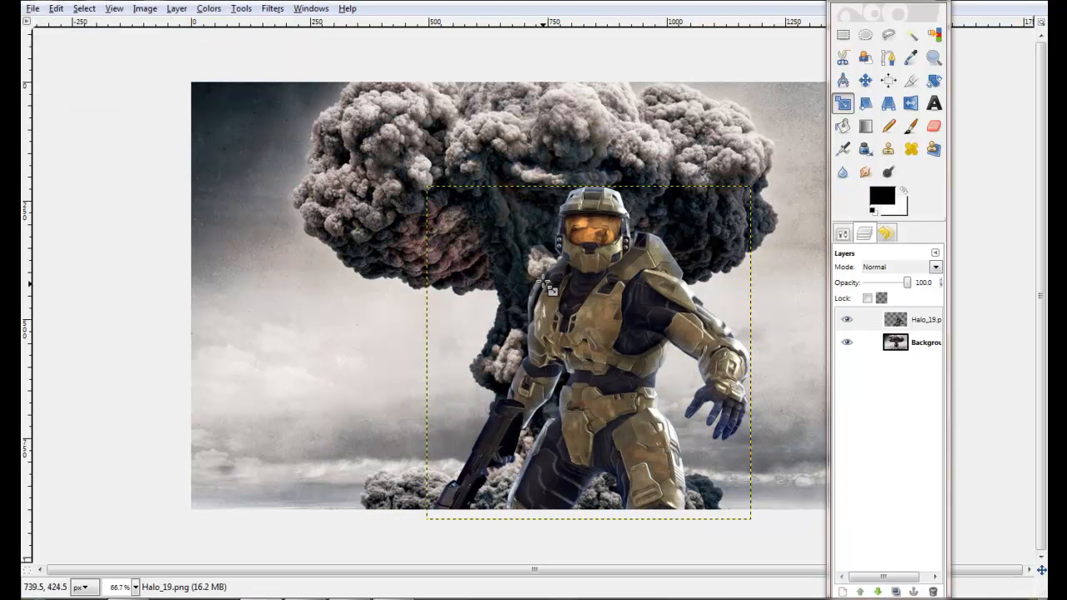
Step: Move the Halo_19 layer left and slightly down so the soldier stands centred in front of the mushroom cloud
{"action": "left_click", "coordinate": [865, 80]}
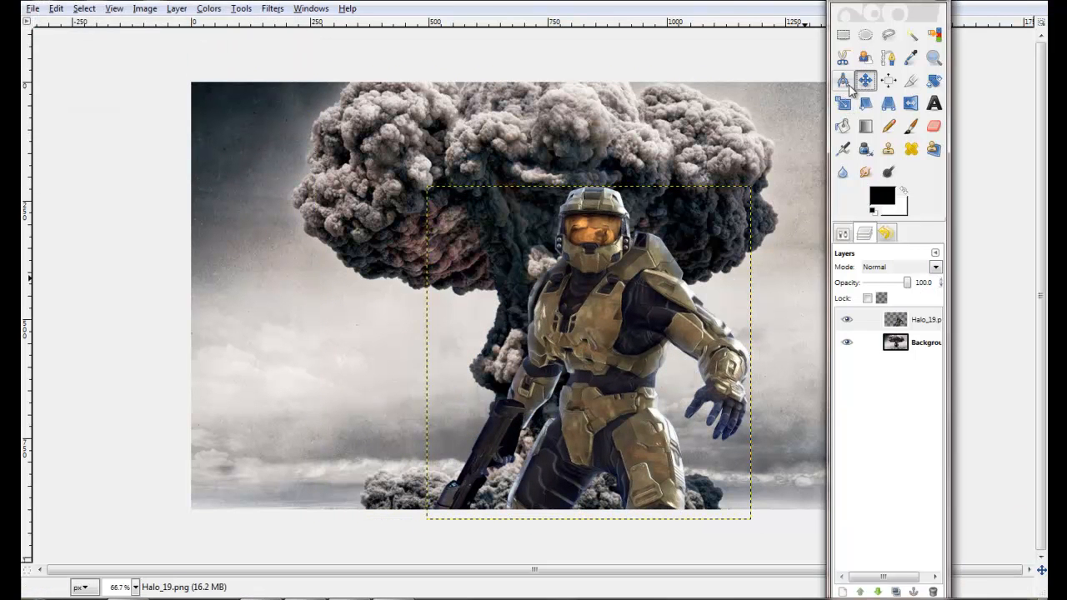
{"action": "left_click_drag", "start_coordinate": [618, 330], "coordinate": [562, 330]}
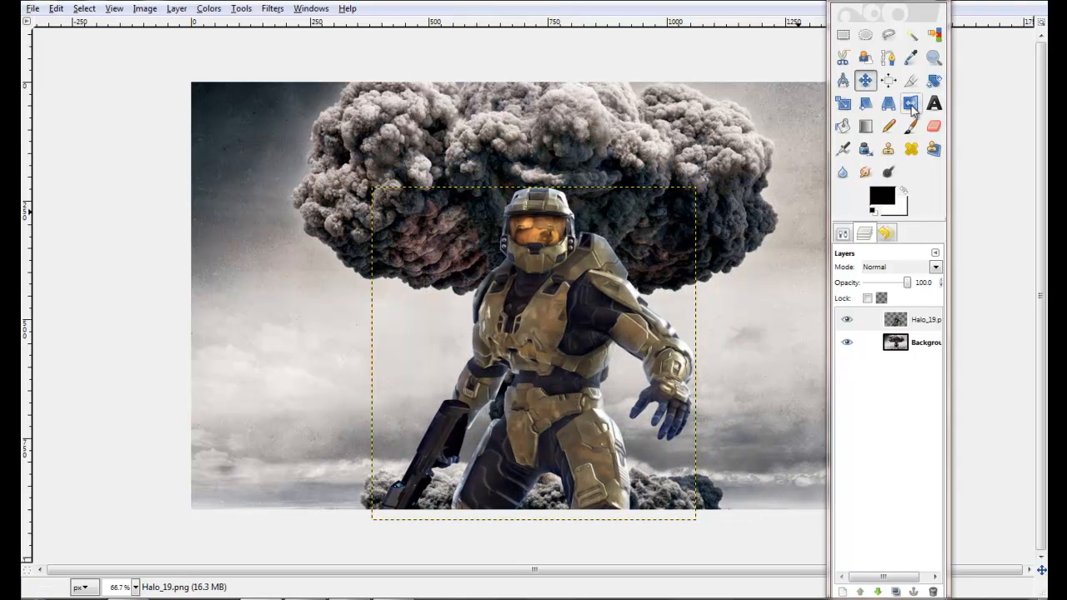
{"action": "left_click", "coordinate": [865, 81]}
{"action": "left_click", "coordinate": [901, 326]}
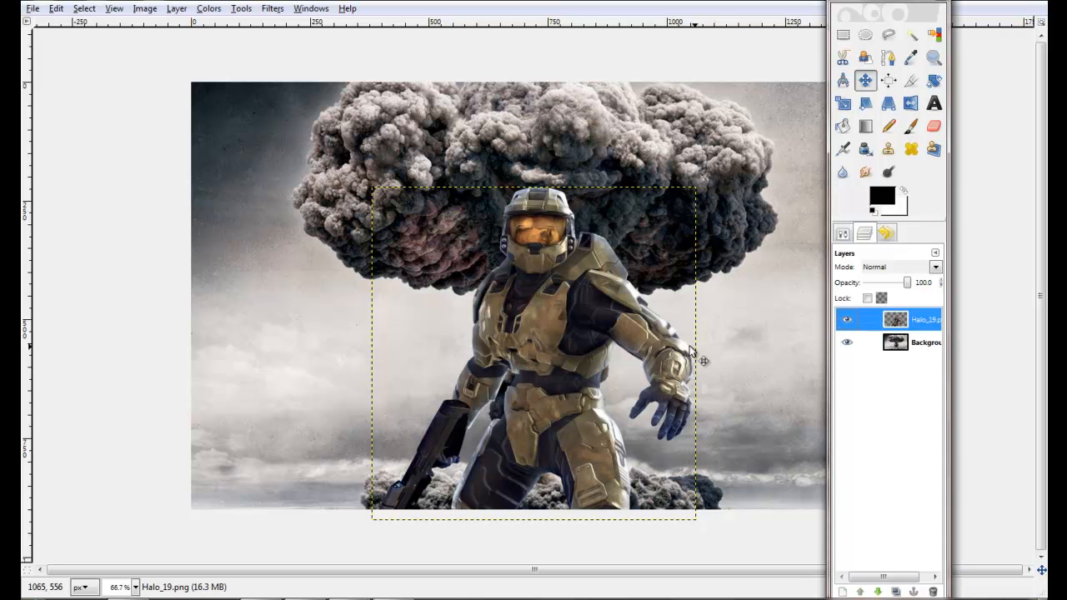
{"action": "mouse_move", "coordinate": [557, 325]}
{"action": "left_mouse_down"}
{"action": "mouse_move", "coordinate": [571, 308]}
{"action": "mouse_move", "coordinate": [546, 323]}
{"action": "mouse_move", "coordinate": [552, 333]}
{"action": "left_mouse_up"}
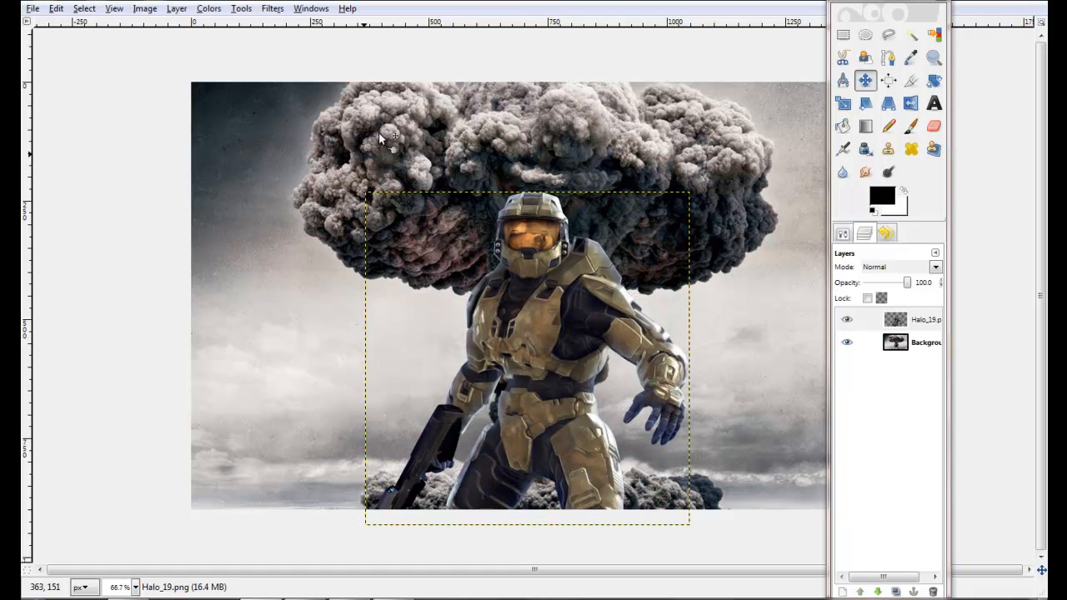
Step: Duplicate the Background layer and set the copy's blend mode to Overlay
{"action": "left_click", "coordinate": [845, 234]}
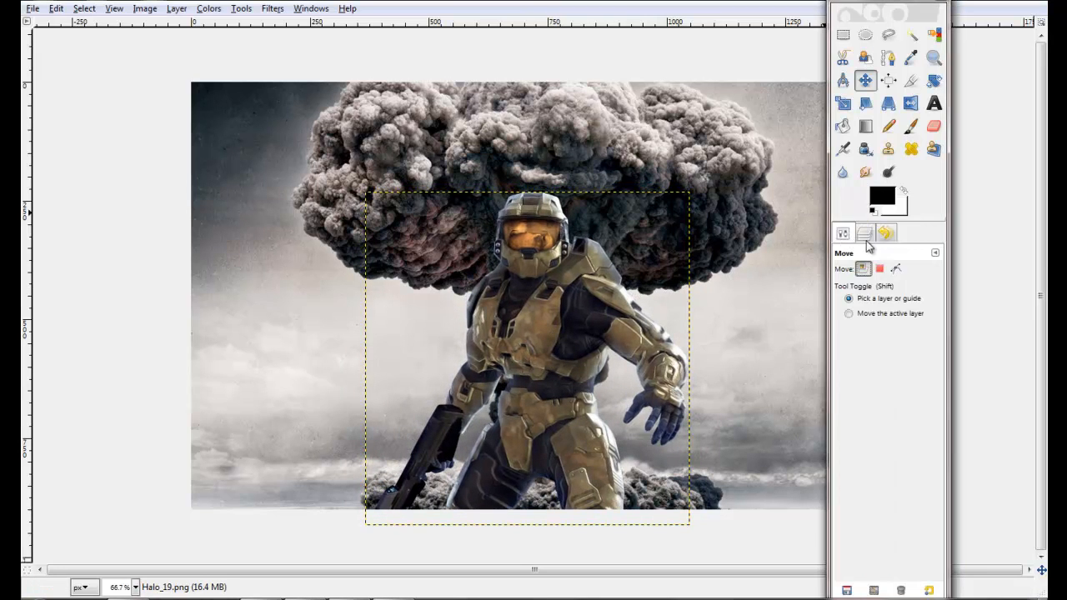
{"action": "left_click", "coordinate": [862, 235]}
{"action": "left_click", "coordinate": [899, 354]}
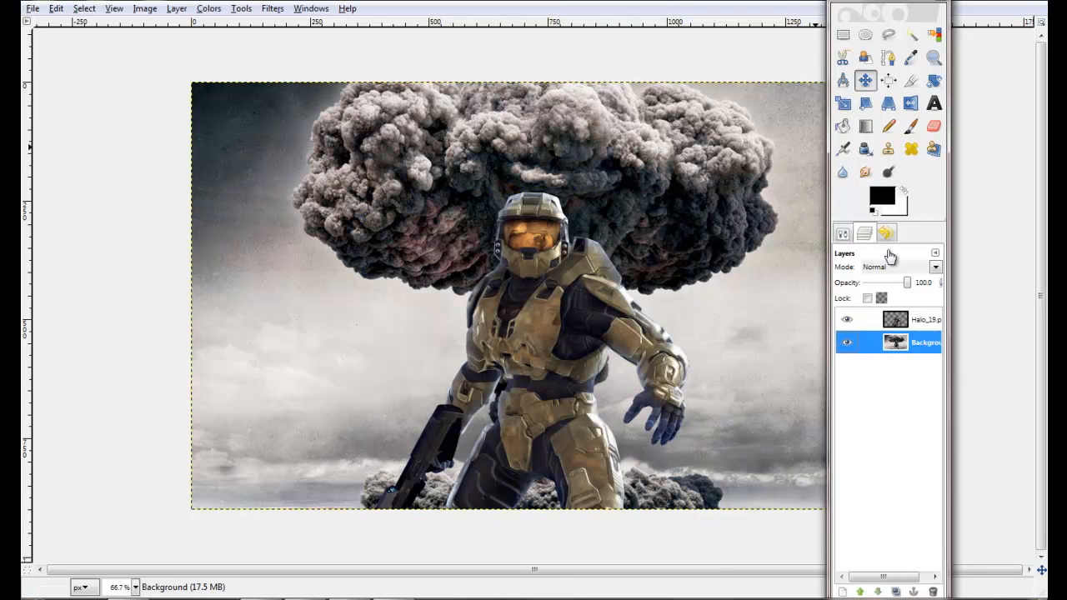
{"action": "left_click", "coordinate": [895, 326]}
{"action": "left_click", "coordinate": [895, 342]}
{"action": "left_click", "coordinate": [898, 592]}
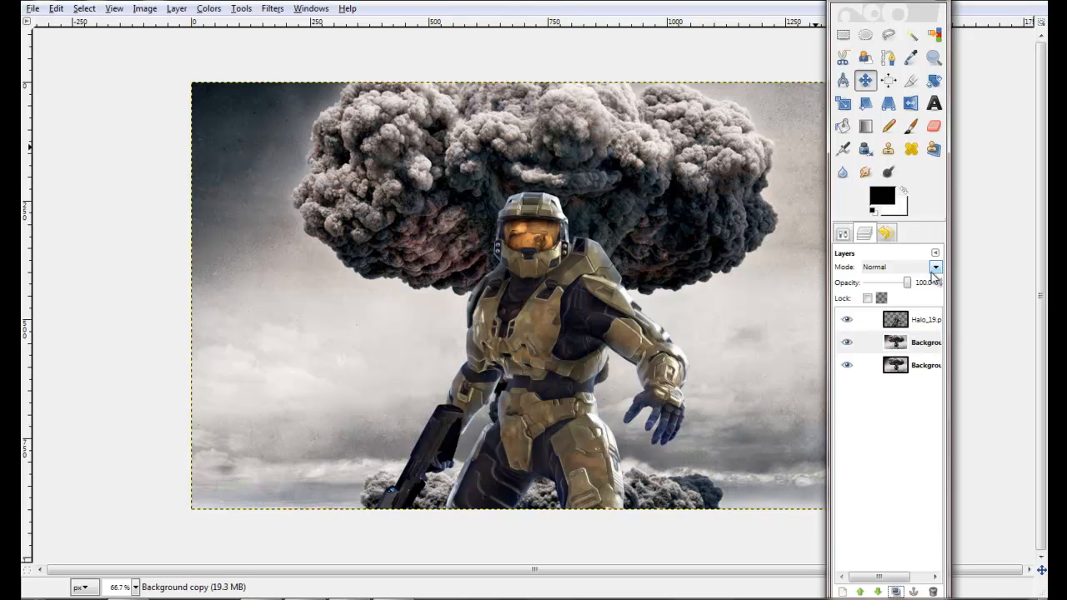
{"action": "left_click", "coordinate": [936, 267]}
{"action": "left_click", "coordinate": [886, 369]}
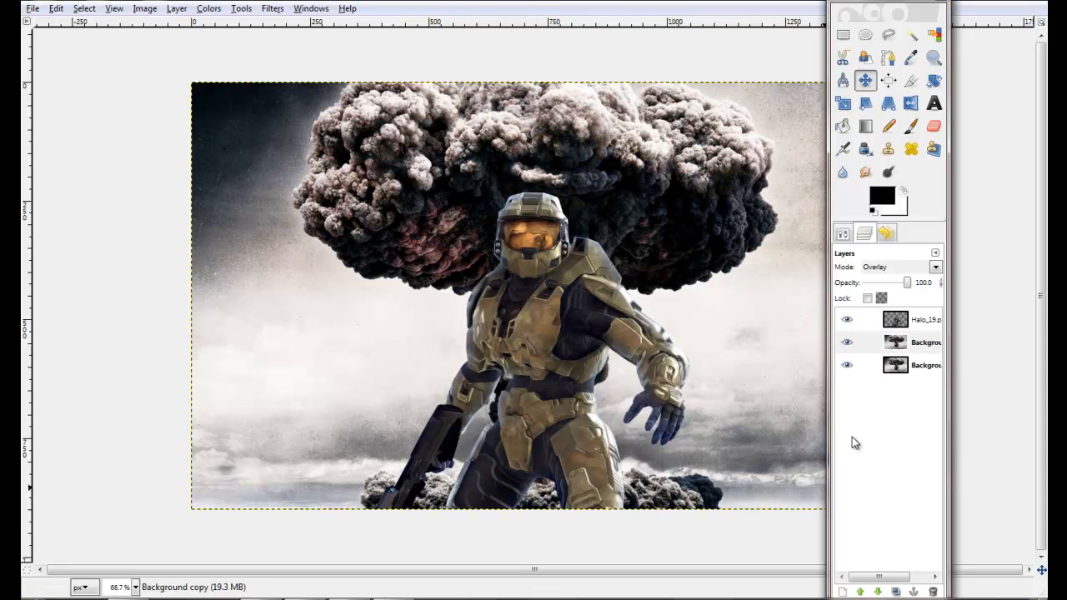
Step: Duplicate the original Background layer once more and desaturate the new copy
{"action": "left_click", "coordinate": [911, 365]}
{"action": "left_click", "coordinate": [896, 592]}
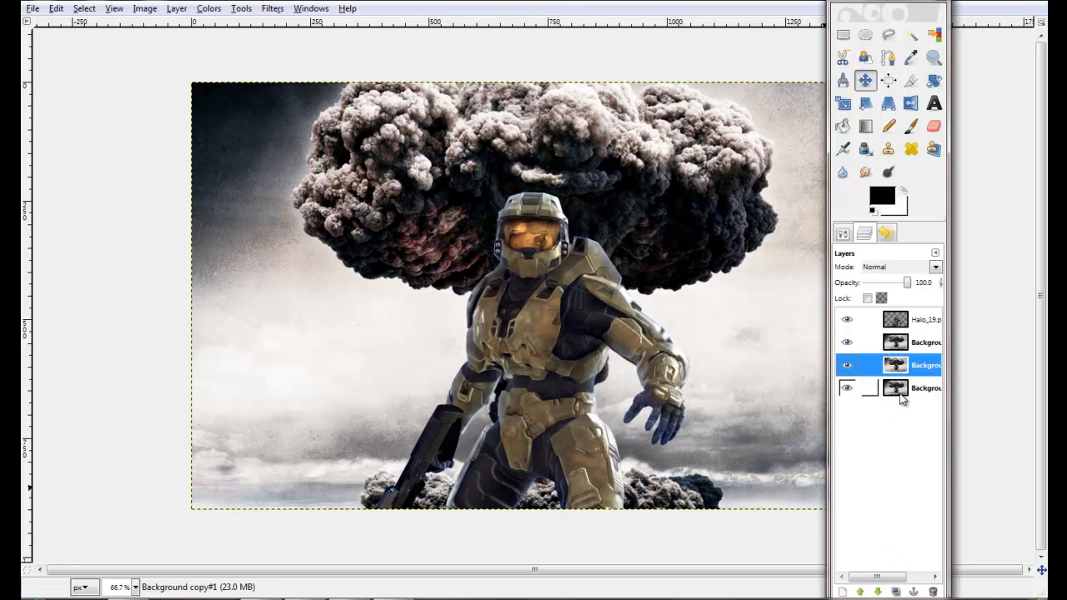
{"action": "left_click", "coordinate": [905, 349]}
{"action": "left_click", "coordinate": [911, 369]}
{"action": "left_click", "coordinate": [910, 390]}
{"action": "left_click", "coordinate": [909, 367]}
{"action": "left_click", "coordinate": [270, 10]}
{"action": "mouse_move", "coordinate": [215, 9]}
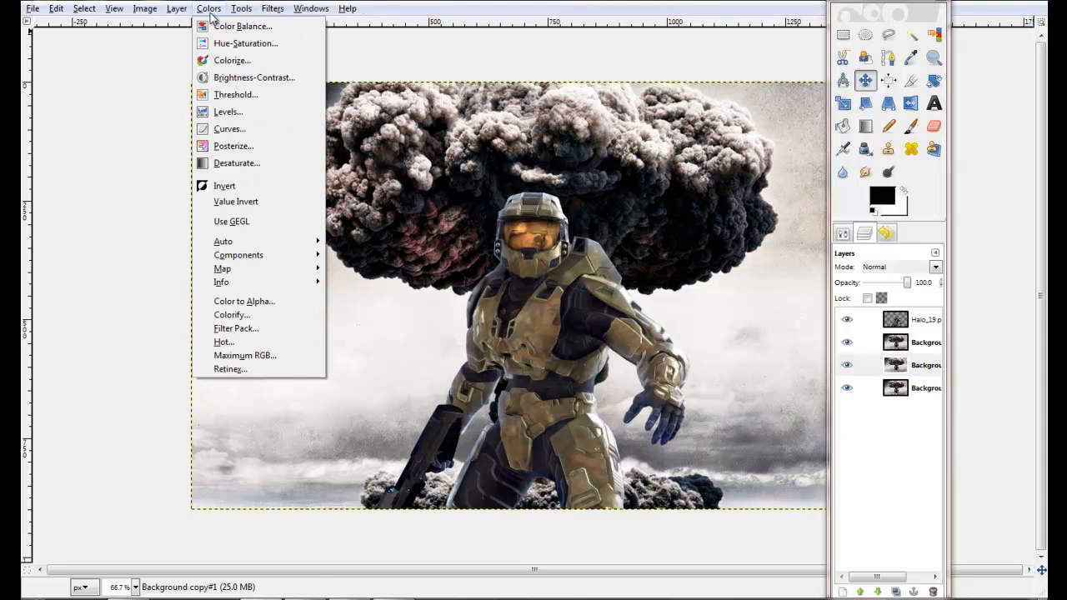
{"action": "left_click", "coordinate": [236, 164]}
{"action": "left_click", "coordinate": [63, 94]}
{"action": "left_click", "coordinate": [207, 155]}
Step: Set the desaturated copy's blend mode to Overlay and its opacity to 31.6
{"action": "left_click", "coordinate": [935, 267]}
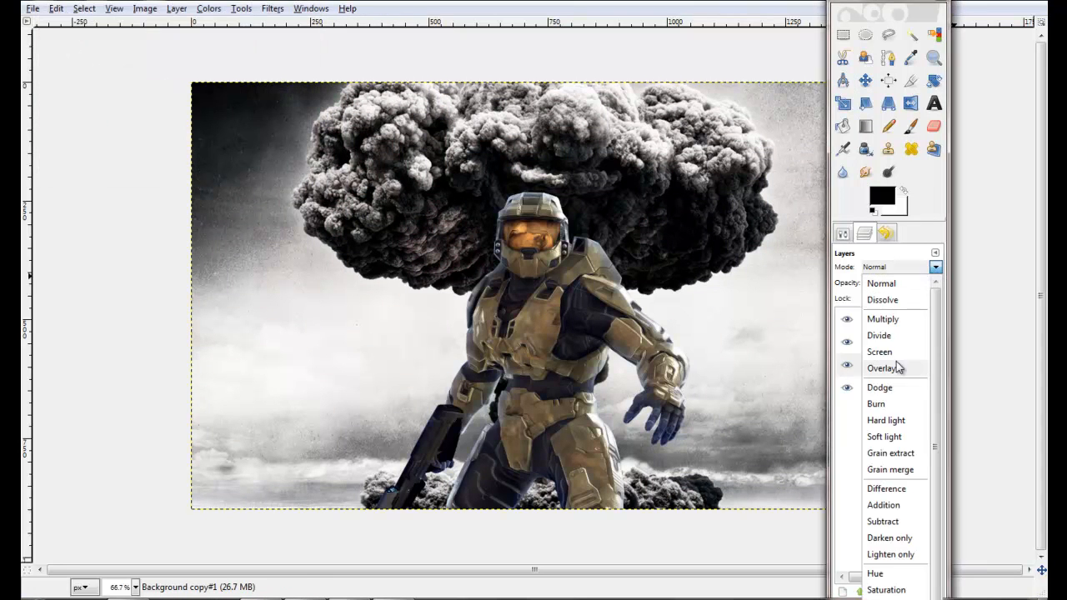
{"action": "left_click", "coordinate": [884, 367]}
{"action": "left_click_drag", "start_coordinate": [906, 286], "coordinate": [878, 284]}
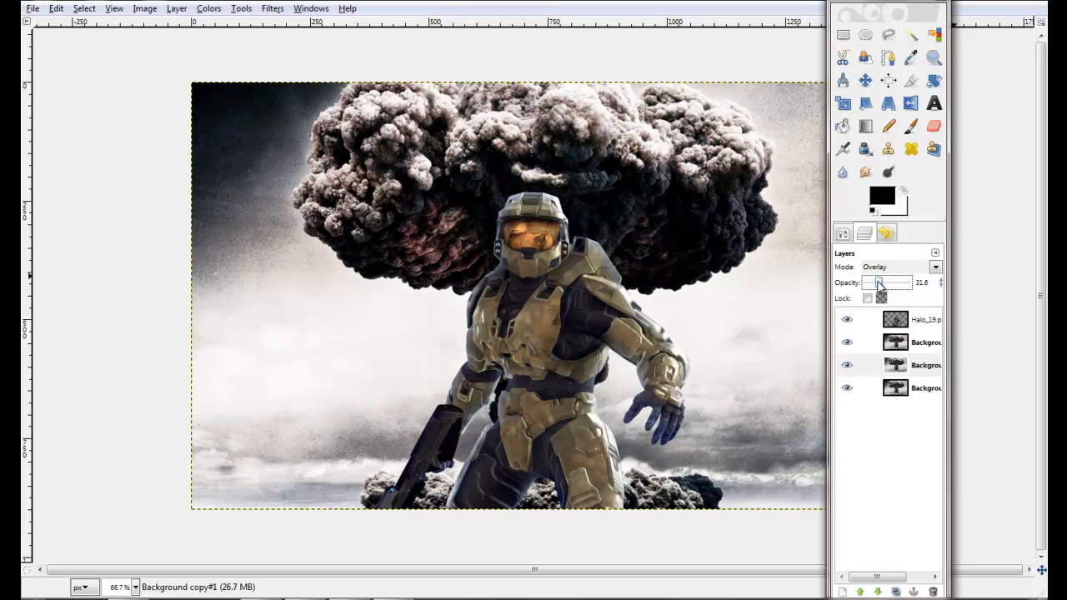
Step: Hide the three explosion background layers and make the Halo_19 layer active
{"action": "left_click", "coordinate": [852, 240]}
{"action": "left_click", "coordinate": [864, 239]}
{"action": "left_click", "coordinate": [900, 320]}
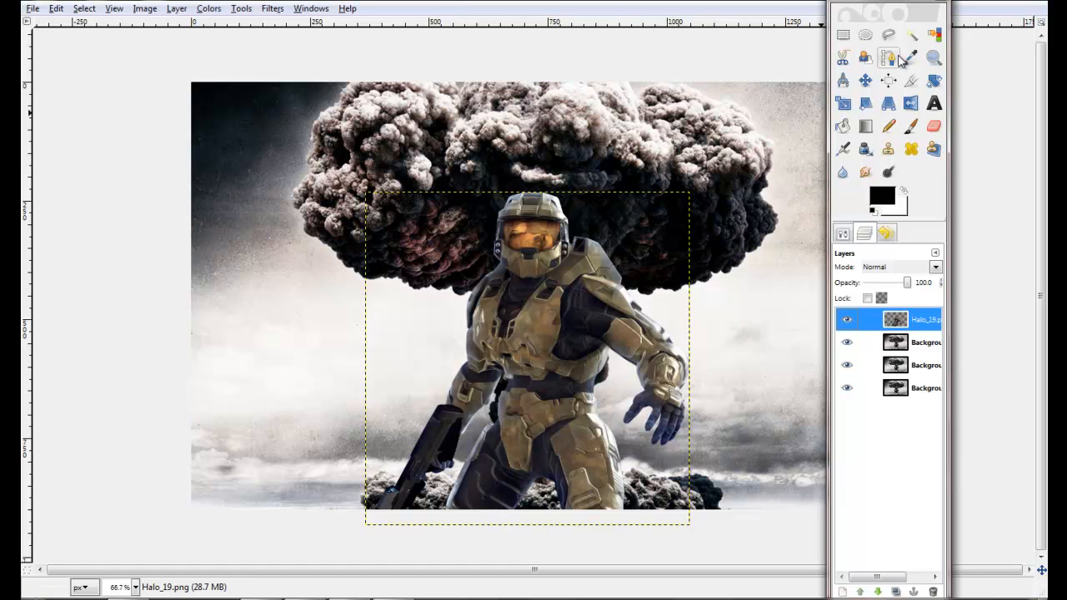
{"action": "left_click", "coordinate": [899, 344]}
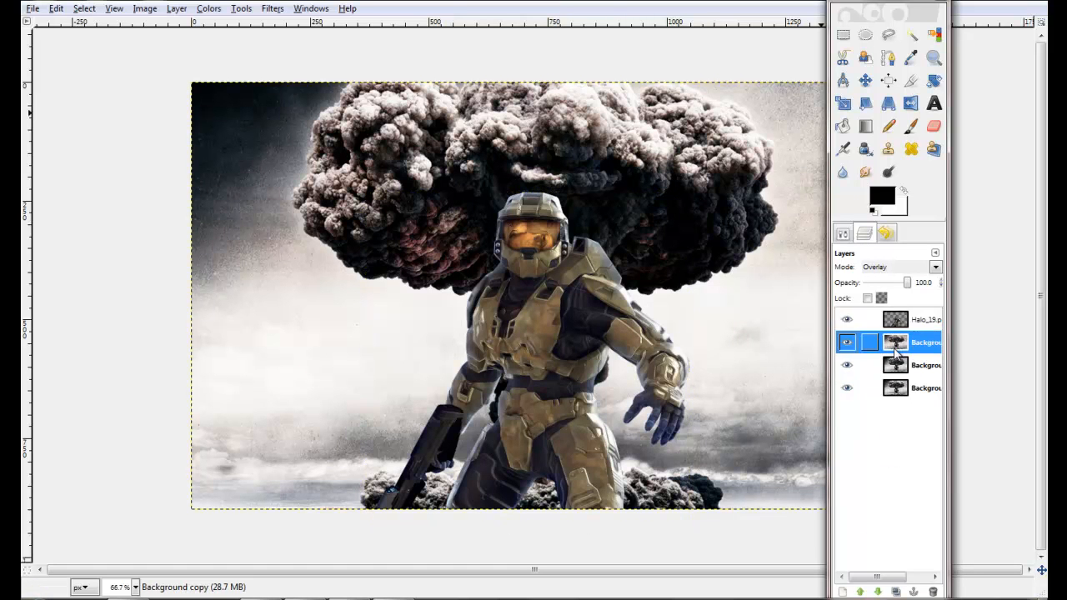
{"action": "left_click_drag", "start_coordinate": [848, 343], "coordinate": [847, 396]}
{"action": "left_click", "coordinate": [848, 395]}
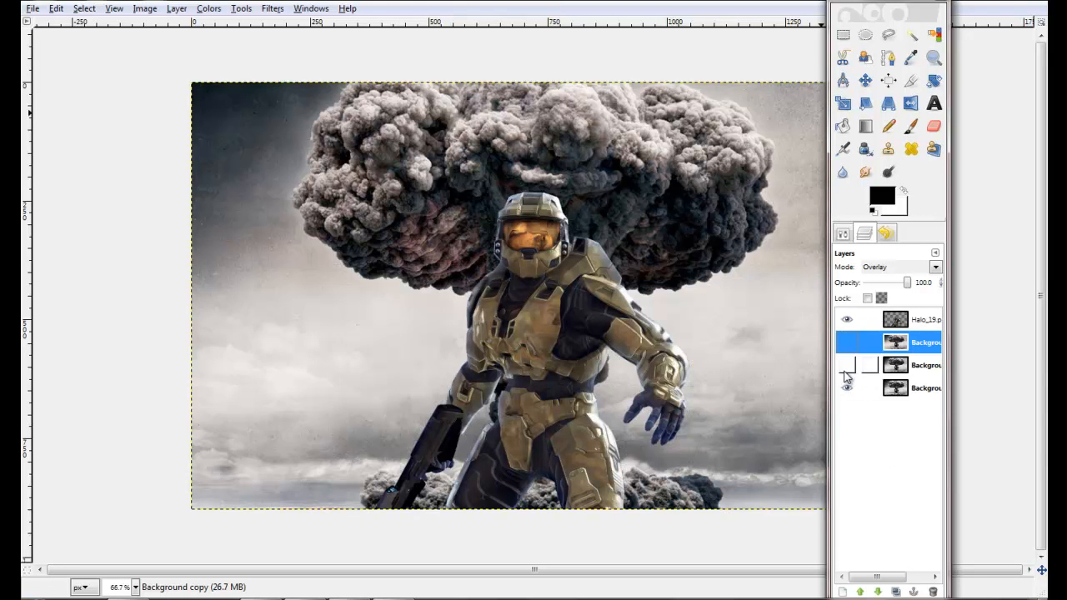
{"action": "left_click", "coordinate": [848, 389]}
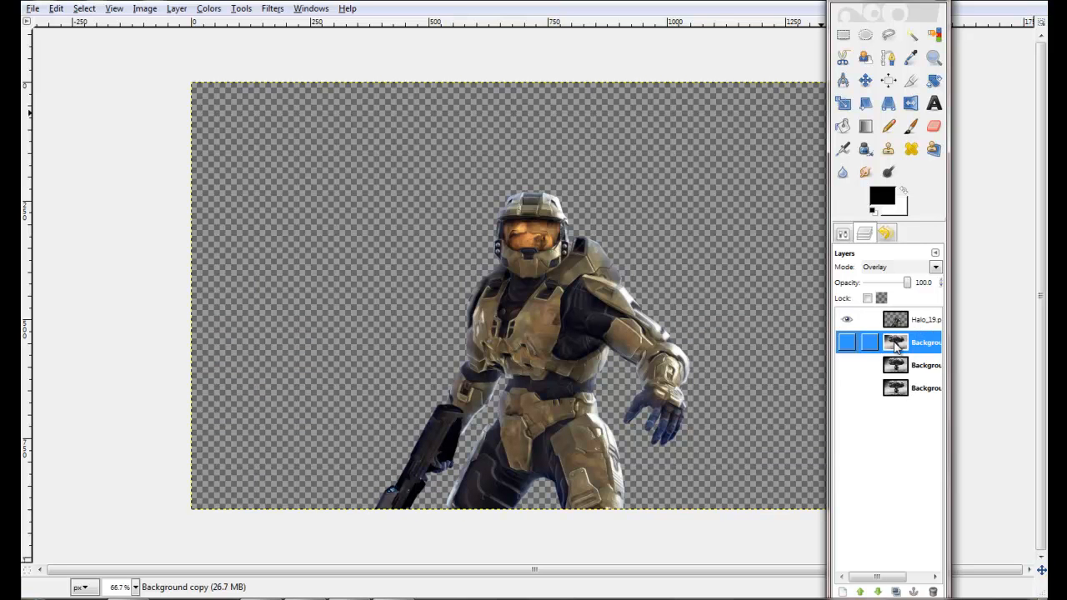
{"action": "left_click", "coordinate": [894, 325]}
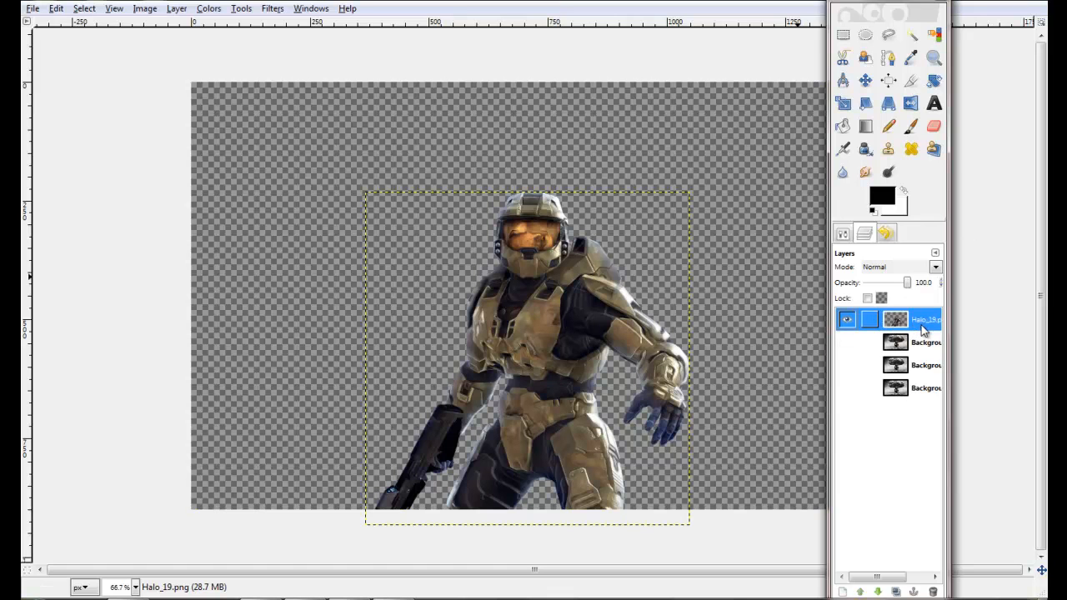
Step: Create a transparent 1440 × 900 px layer named "light ->" above the Halo_19 layer
{"action": "left_click", "coordinate": [910, 126]}
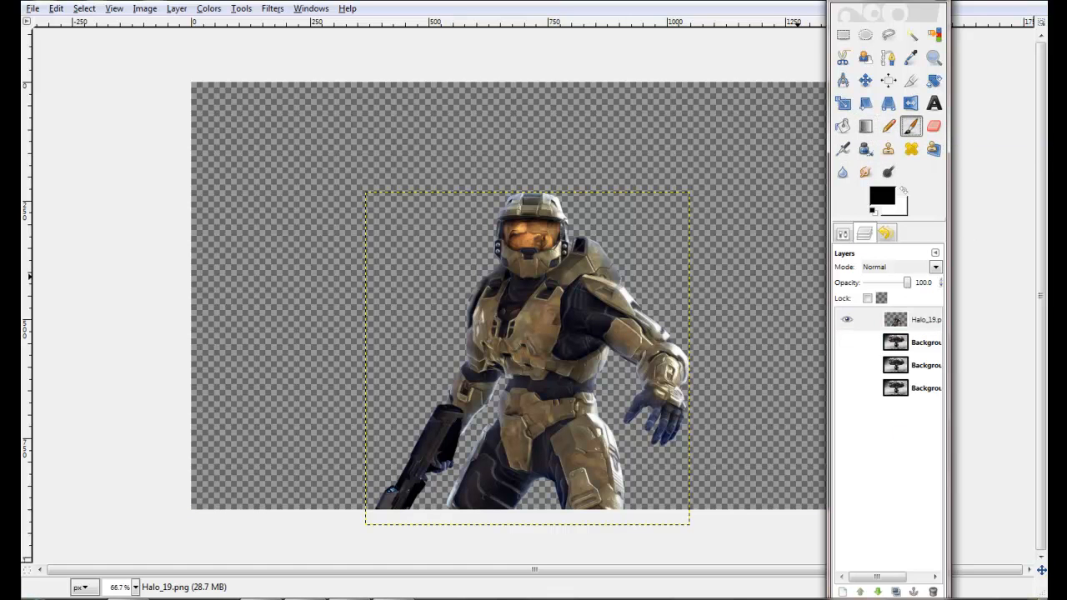
{"action": "left_click", "coordinate": [843, 592]}
{"action": "key", "text": "BackSpace"}
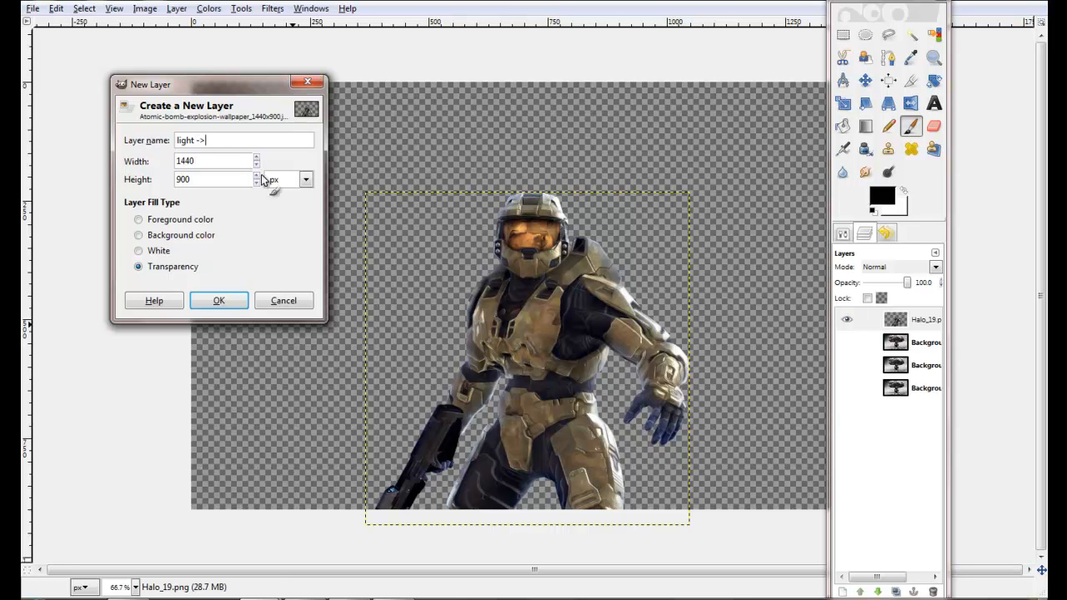
{"action": "left_click", "coordinate": [218, 301]}
{"action": "left_click", "coordinate": [901, 319]}
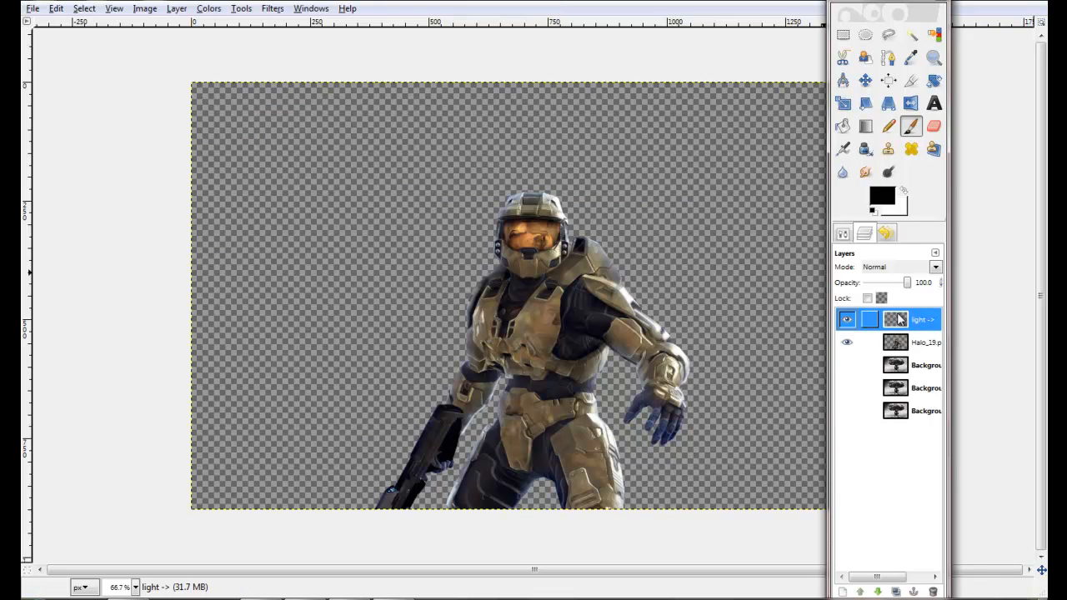
Step: Set the Paintbrush to the Circle Fuzzy (19) brush at a scale of 2.44
{"action": "left_click", "coordinate": [843, 234]}
{"action": "left_click", "coordinate": [874, 306]}
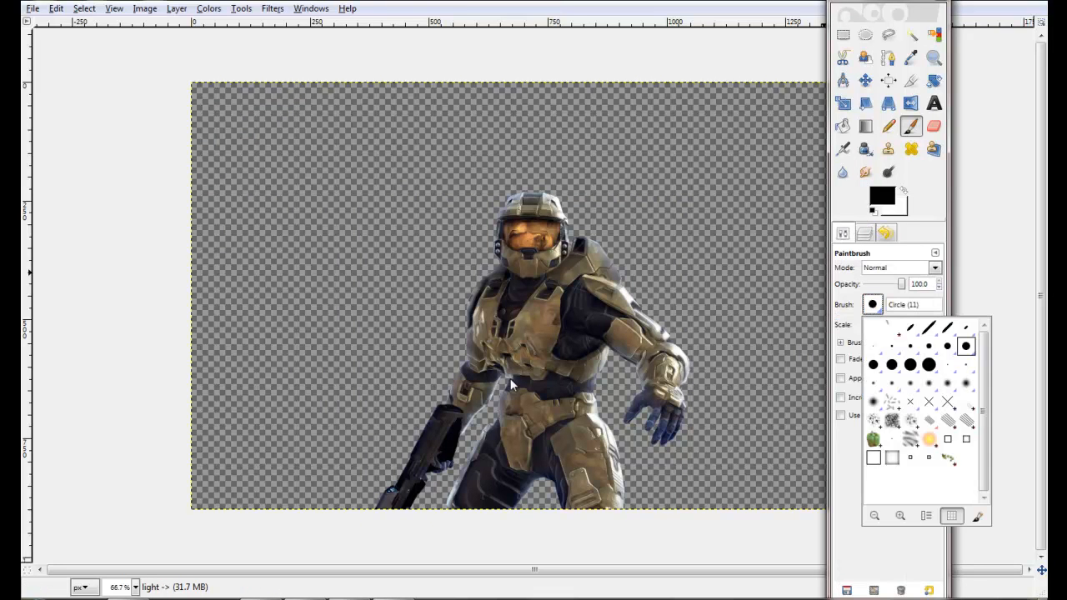
{"action": "left_click", "coordinate": [878, 413]}
{"action": "left_click_drag", "start_coordinate": [890, 328], "coordinate": [895, 328]}
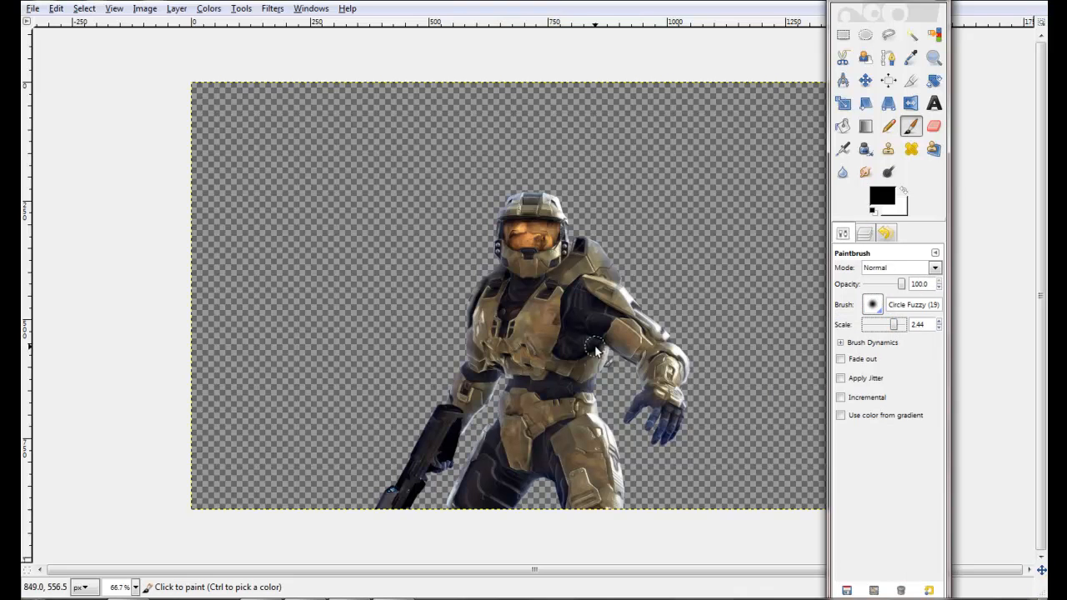
{"action": "left_click", "coordinate": [934, 57]}
{"action": "left_click", "coordinate": [438, 199]}
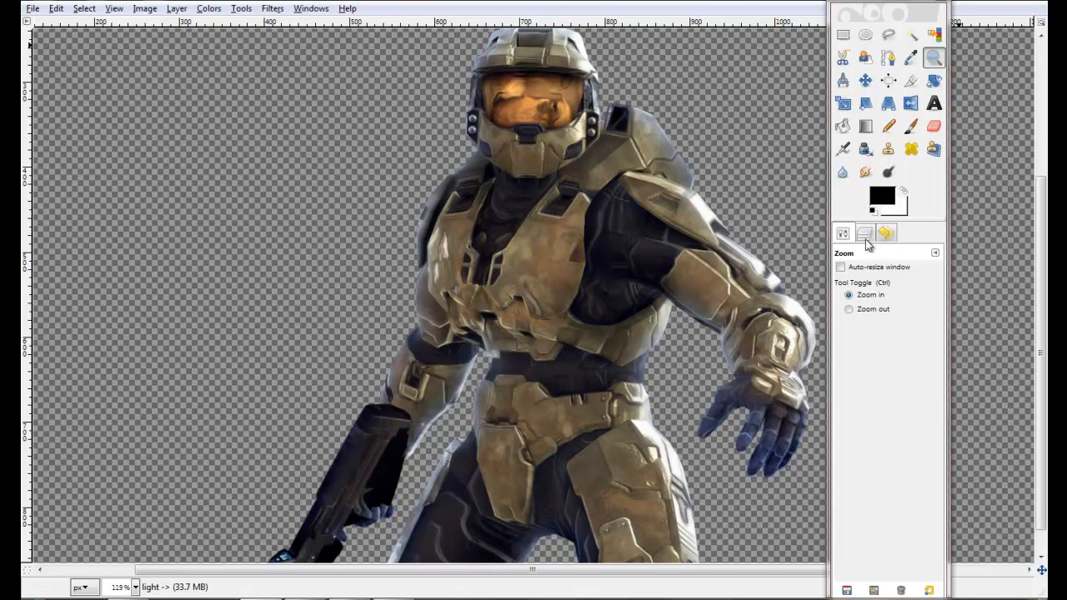
{"action": "left_click", "coordinate": [865, 234]}
{"action": "left_click", "coordinate": [911, 126]}
{"action": "left_click", "coordinate": [882, 197]}
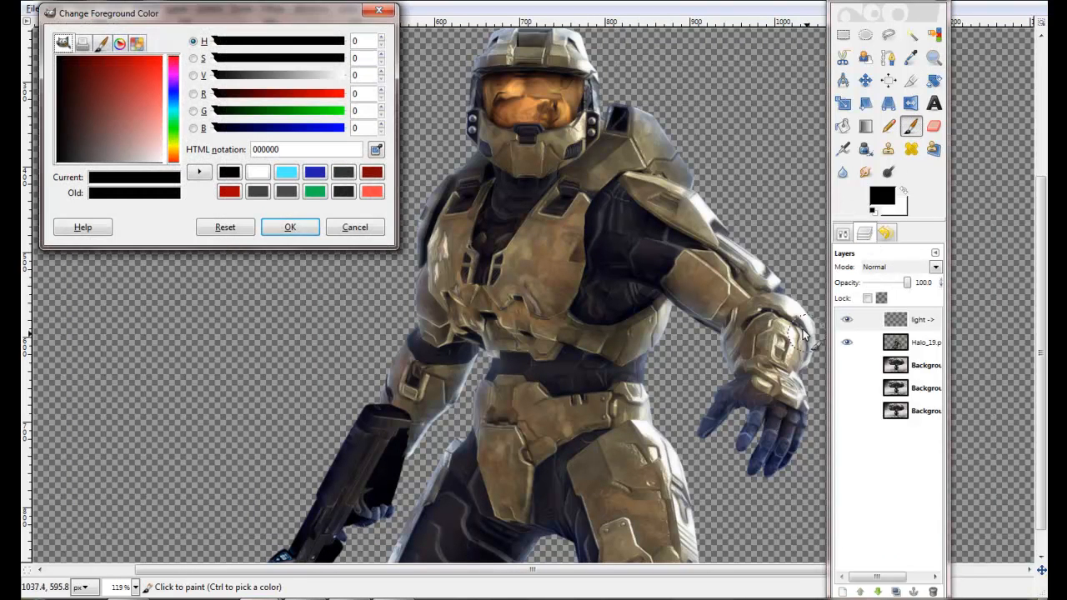
{"action": "left_click", "coordinate": [355, 227]}
Step: Show the Background copy layer and pick the dark plum color 3b2c33 from the explosion cloud as the foreground color
{"action": "left_click", "coordinate": [894, 369]}
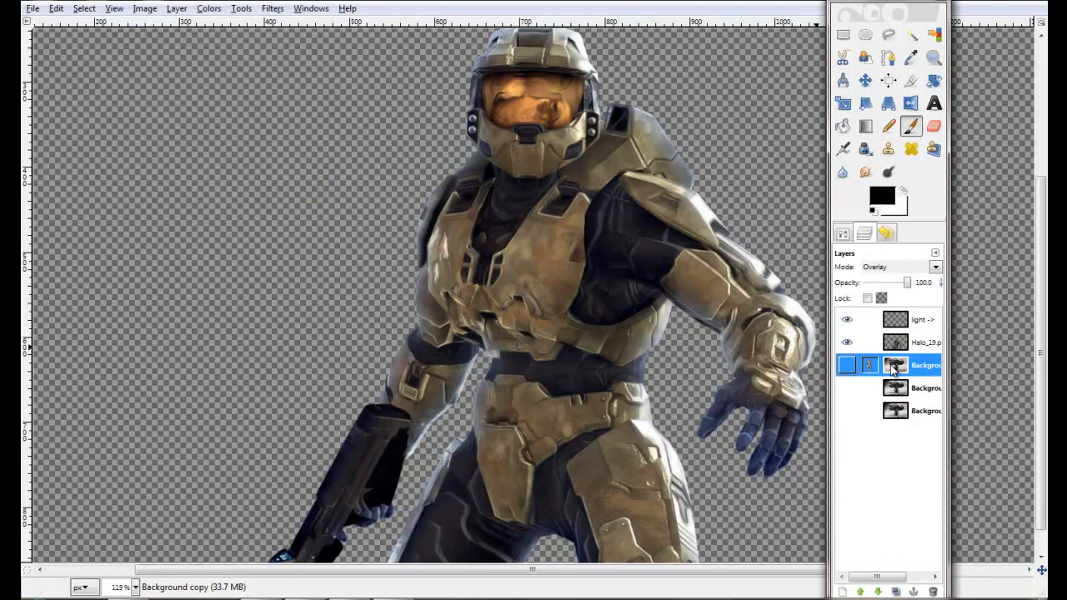
{"action": "left_click", "coordinate": [846, 365]}
{"action": "scroll", "coordinate": [826, 236], "scroll_direction": "up", "scroll_amount": 5}
{"action": "left_click", "coordinate": [911, 58]}
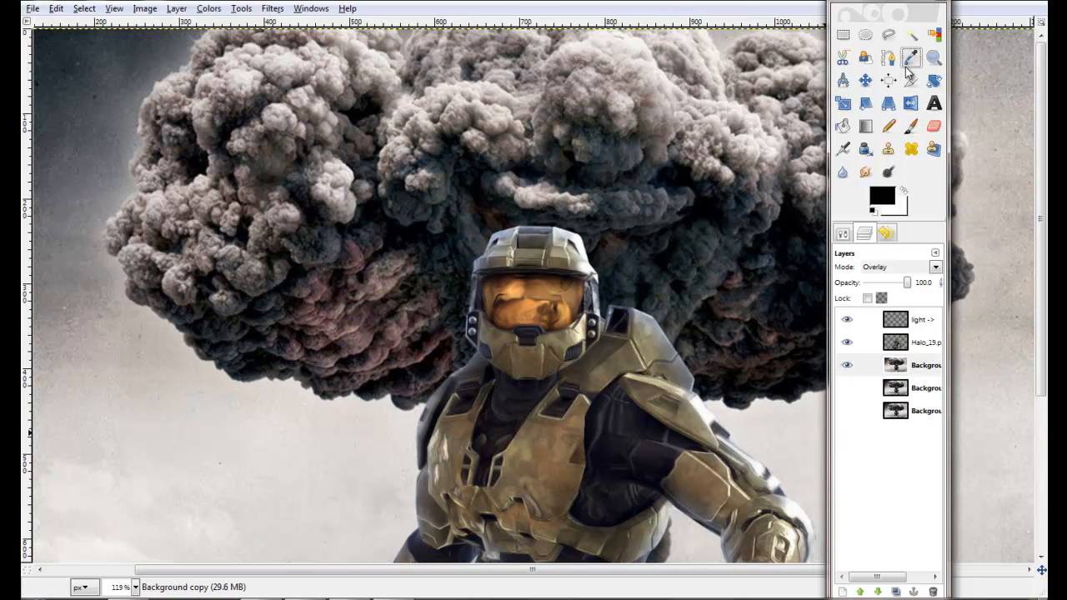
{"action": "left_click", "coordinate": [373, 315]}
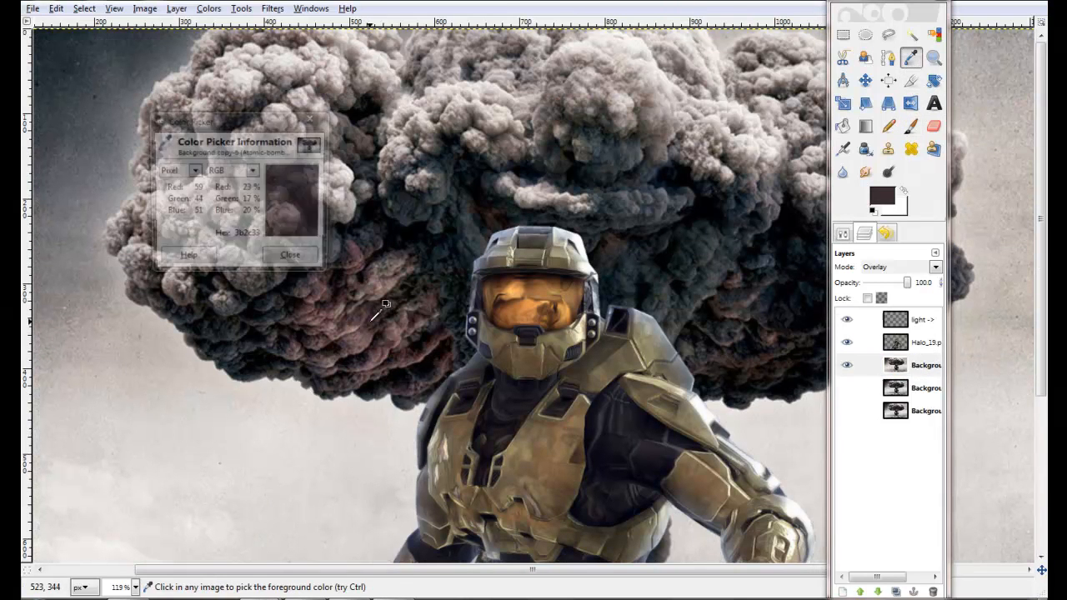
{"action": "left_click", "coordinate": [293, 261]}
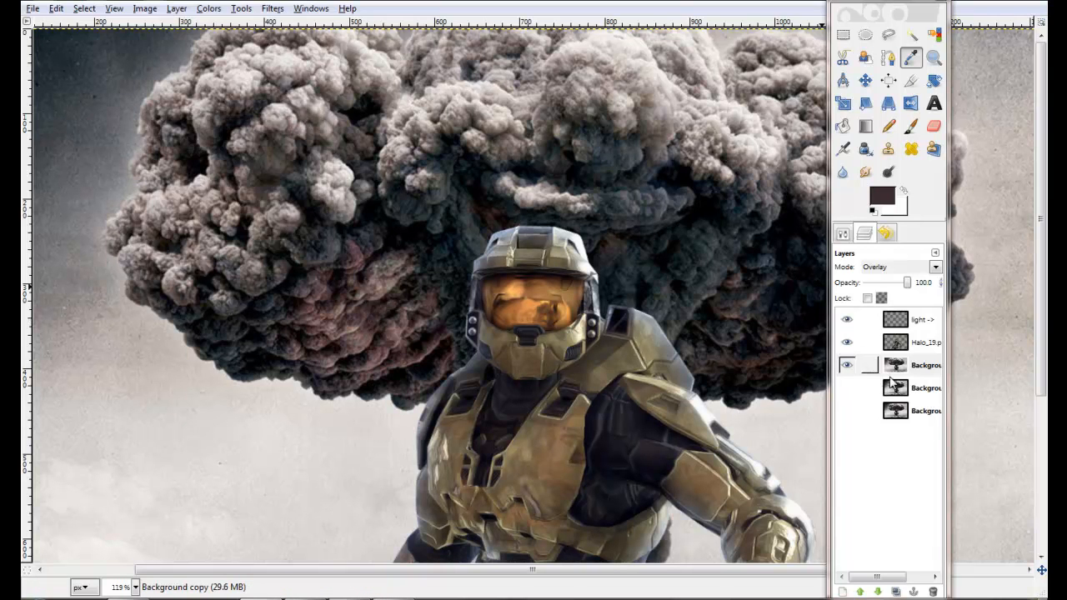
Step: Hide the Background copy layer again and make the "light ->" layer active
{"action": "left_click", "coordinate": [847, 366]}
{"action": "left_click", "coordinate": [859, 342]}
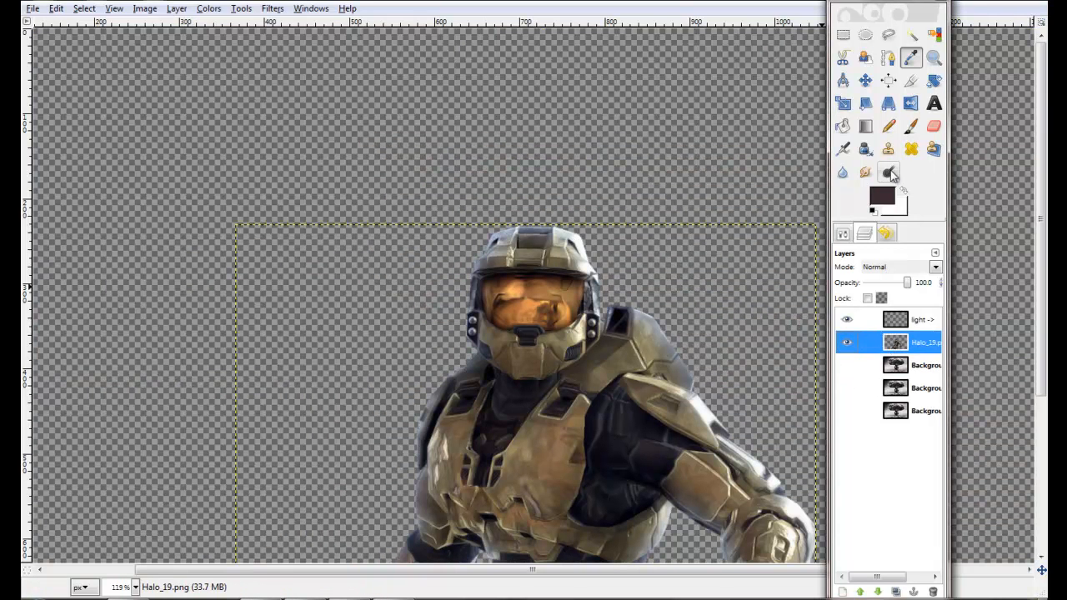
{"action": "left_click", "coordinate": [925, 320]}
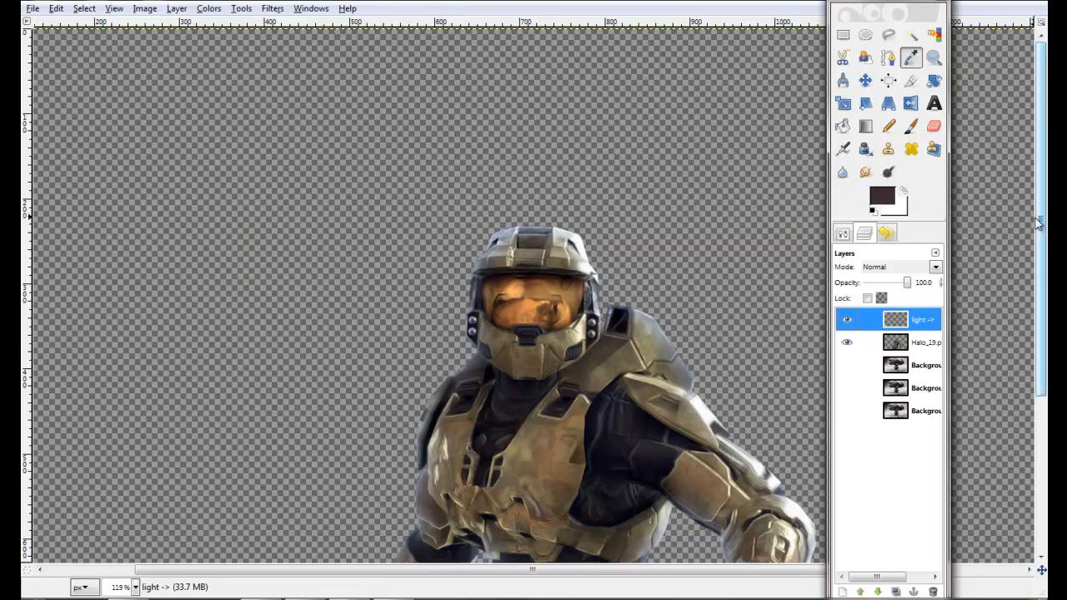
Step: Paint the dark plum color over the soldier's gun-side shoulder, chest edge, arm and gun with the Paintbrush
{"action": "left_click_drag", "start_coordinate": [1039, 203], "coordinate": [1043, 260]}
{"action": "left_click", "coordinate": [910, 126]}
{"action": "scroll", "coordinate": [654, 307], "scroll_direction": "down", "scroll_amount": 3}
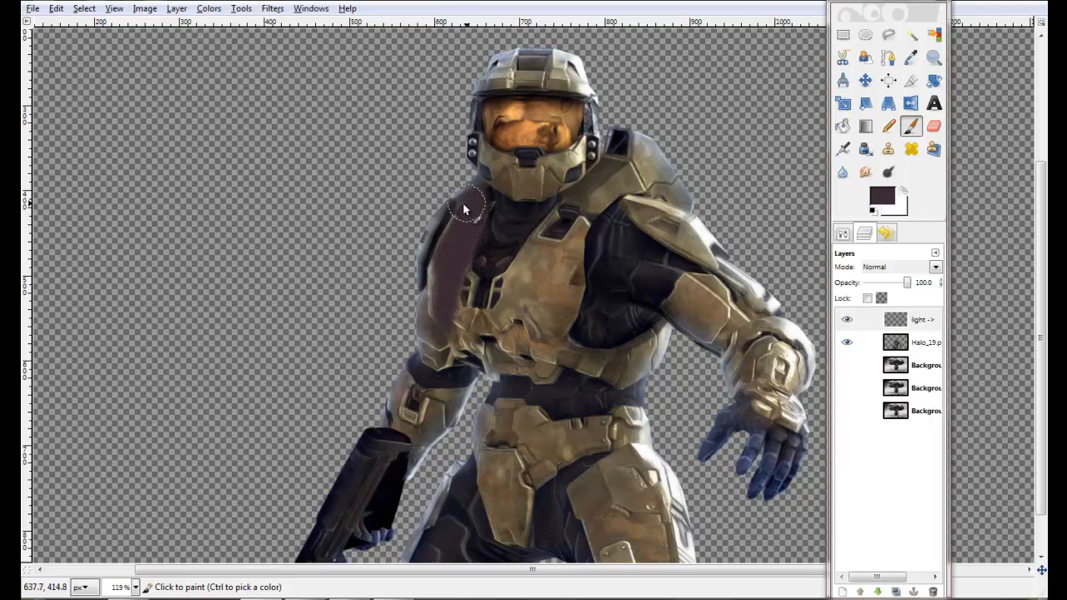
{"action": "left_click_drag", "start_coordinate": [488, 183], "coordinate": [442, 223]}
{"action": "mouse_move", "coordinate": [433, 256]}
{"action": "left_mouse_down"}
{"action": "mouse_move", "coordinate": [460, 224]}
{"action": "mouse_move", "coordinate": [440, 243]}
{"action": "mouse_move", "coordinate": [425, 303]}
{"action": "mouse_move", "coordinate": [432, 295]}
{"action": "mouse_move", "coordinate": [435, 334]}
{"action": "mouse_move", "coordinate": [443, 311]}
{"action": "mouse_move", "coordinate": [453, 373]}
{"action": "left_mouse_up"}
{"action": "mouse_move", "coordinate": [454, 415]}
{"action": "left_mouse_down"}
{"action": "mouse_move", "coordinate": [416, 444]}
{"action": "mouse_move", "coordinate": [439, 392]}
{"action": "left_mouse_up"}
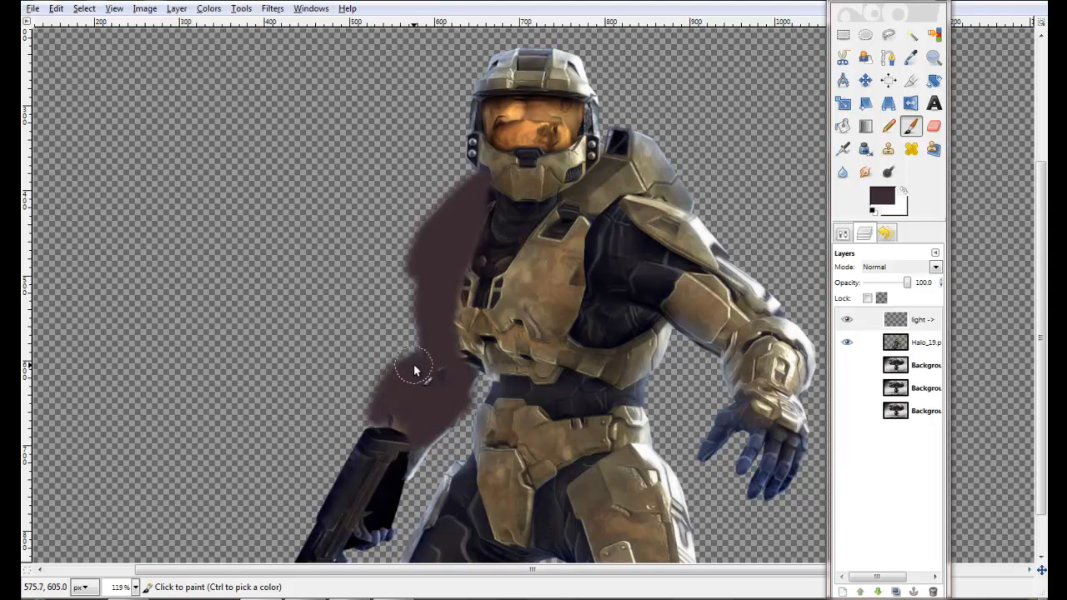
{"action": "scroll", "coordinate": [406, 433], "scroll_direction": "down", "scroll_amount": 1}
{"action": "mouse_move", "coordinate": [375, 392]}
{"action": "left_mouse_down"}
{"action": "mouse_move", "coordinate": [273, 554]}
{"action": "mouse_move", "coordinate": [324, 528]}
{"action": "mouse_move", "coordinate": [304, 552]}
{"action": "mouse_move", "coordinate": [314, 547]}
{"action": "mouse_move", "coordinate": [380, 464]}
{"action": "mouse_move", "coordinate": [369, 431]}
{"action": "mouse_move", "coordinate": [334, 455]}
{"action": "mouse_move", "coordinate": [392, 408]}
{"action": "mouse_move", "coordinate": [399, 430]}
{"action": "mouse_move", "coordinate": [368, 489]}
{"action": "mouse_move", "coordinate": [307, 511]}
{"action": "left_mouse_up"}
Step: Extend the dark paint over the gun-side half of the helmet, the chest, the waist and the thigh
{"action": "scroll", "coordinate": [486, 406], "scroll_direction": "up", "scroll_amount": 5}
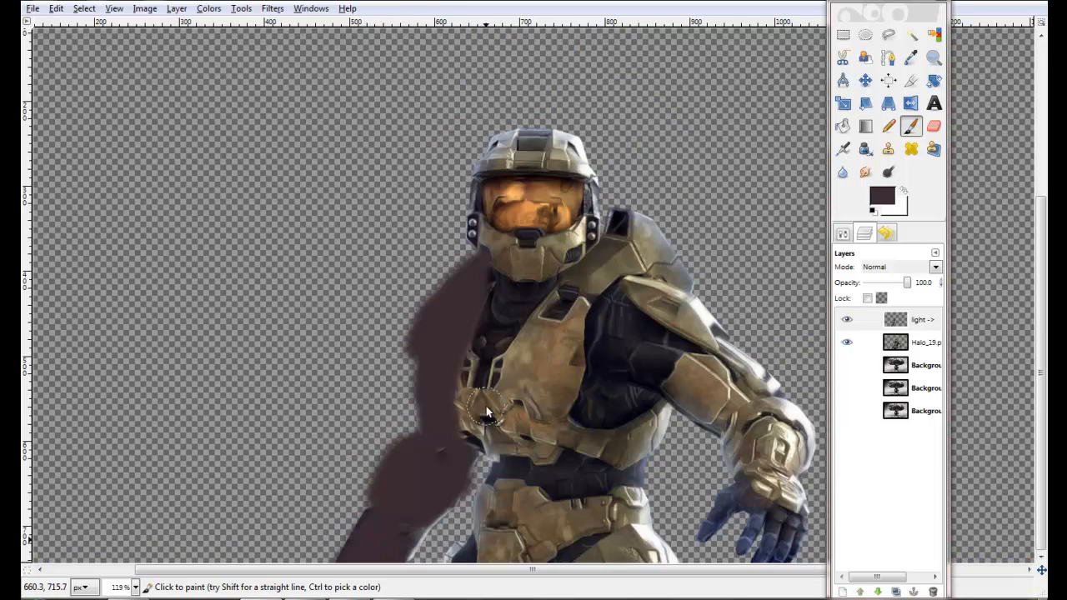
{"action": "mouse_move", "coordinate": [503, 359]}
{"action": "left_mouse_down"}
{"action": "mouse_move", "coordinate": [482, 288]}
{"action": "mouse_move", "coordinate": [467, 375]}
{"action": "left_mouse_up"}
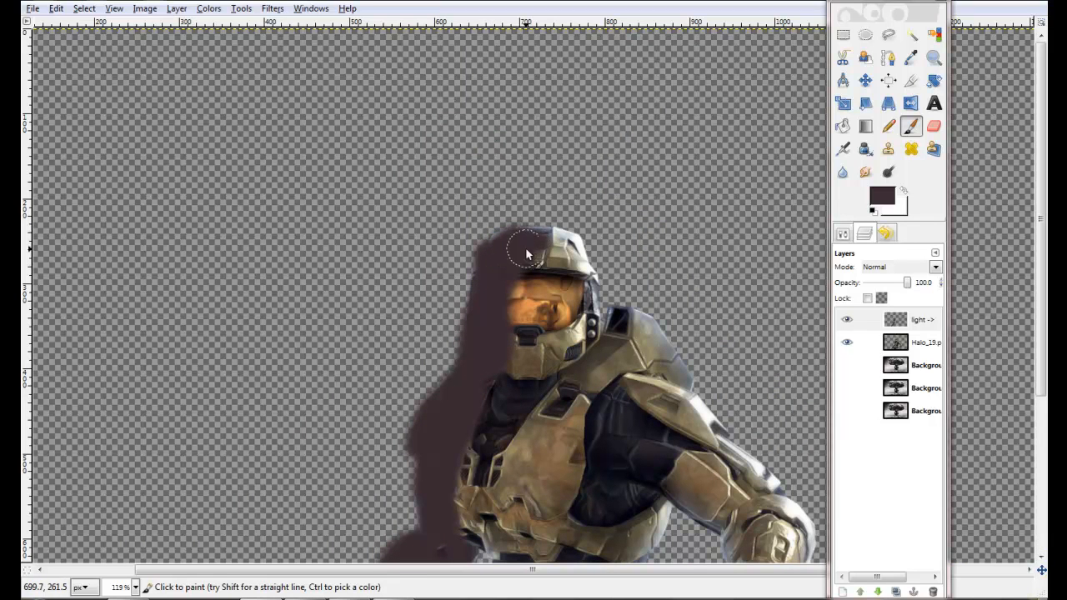
{"action": "mouse_move", "coordinate": [488, 242]}
{"action": "left_mouse_down"}
{"action": "mouse_move", "coordinate": [557, 241]}
{"action": "mouse_move", "coordinate": [543, 241]}
{"action": "mouse_move", "coordinate": [523, 341]}
{"action": "mouse_move", "coordinate": [522, 286]}
{"action": "mouse_move", "coordinate": [515, 335]}
{"action": "left_mouse_up"}
{"action": "mouse_move", "coordinate": [483, 410]}
{"action": "left_mouse_down"}
{"action": "mouse_move", "coordinate": [477, 468]}
{"action": "mouse_move", "coordinate": [480, 442]}
{"action": "left_mouse_up"}
{"action": "scroll", "coordinate": [478, 540], "scroll_direction": "down", "scroll_amount": 2}
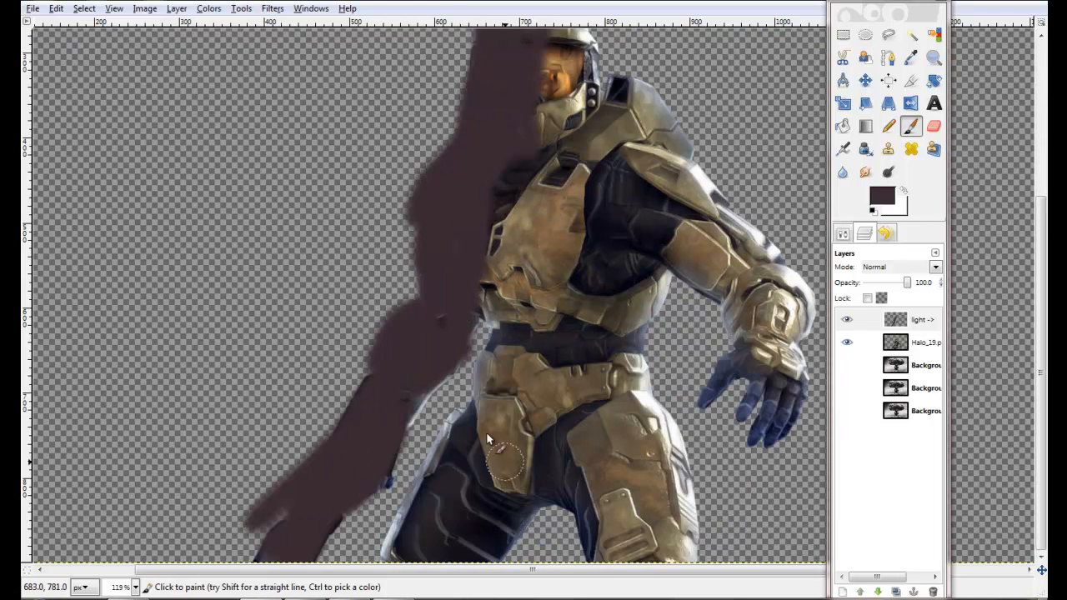
{"action": "mouse_move", "coordinate": [486, 290]}
{"action": "left_mouse_down"}
{"action": "mouse_move", "coordinate": [488, 395]}
{"action": "mouse_move", "coordinate": [426, 504]}
{"action": "mouse_move", "coordinate": [452, 436]}
{"action": "mouse_move", "coordinate": [378, 527]}
{"action": "mouse_move", "coordinate": [389, 560]}
{"action": "mouse_move", "coordinate": [405, 525]}
{"action": "mouse_move", "coordinate": [481, 491]}
{"action": "left_mouse_up"}
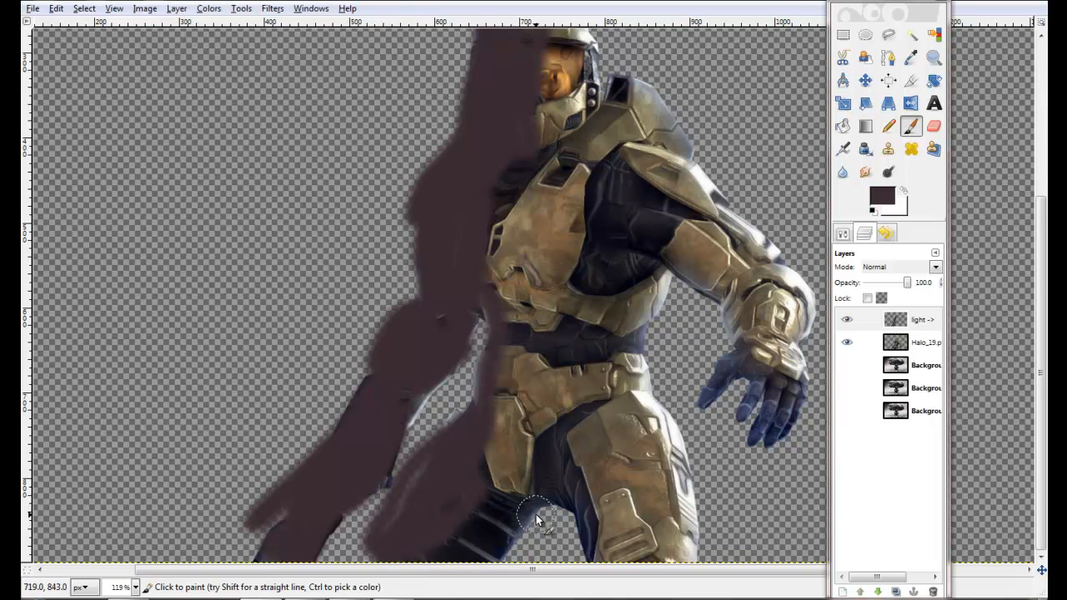
Step: Set the "light ->" layer's blend mode to Overlay and show the three explosion background layers
{"action": "left_click", "coordinate": [936, 268]}
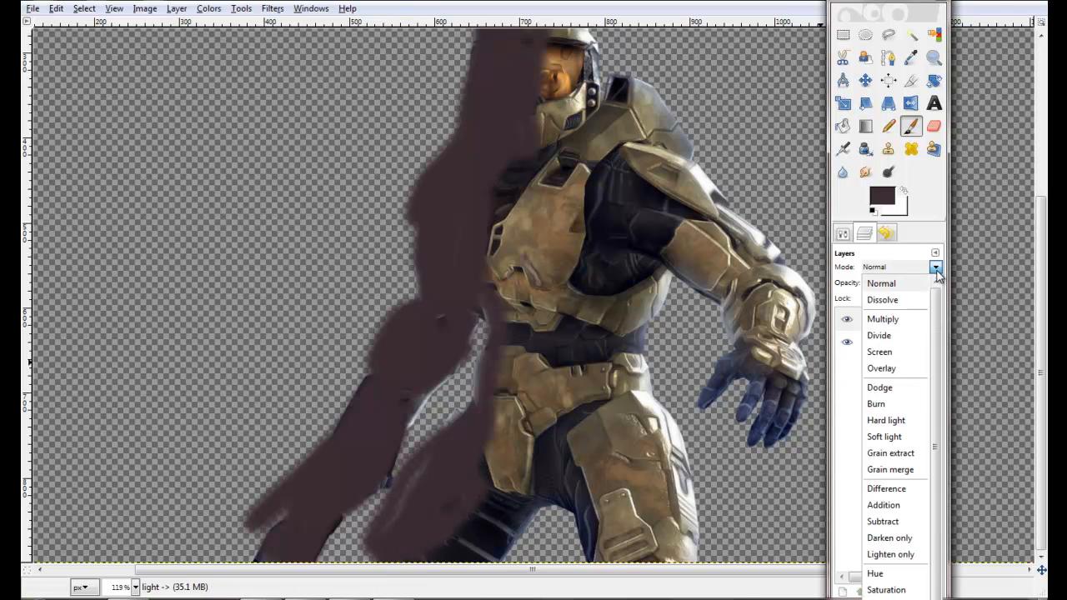
{"action": "left_click", "coordinate": [882, 371]}
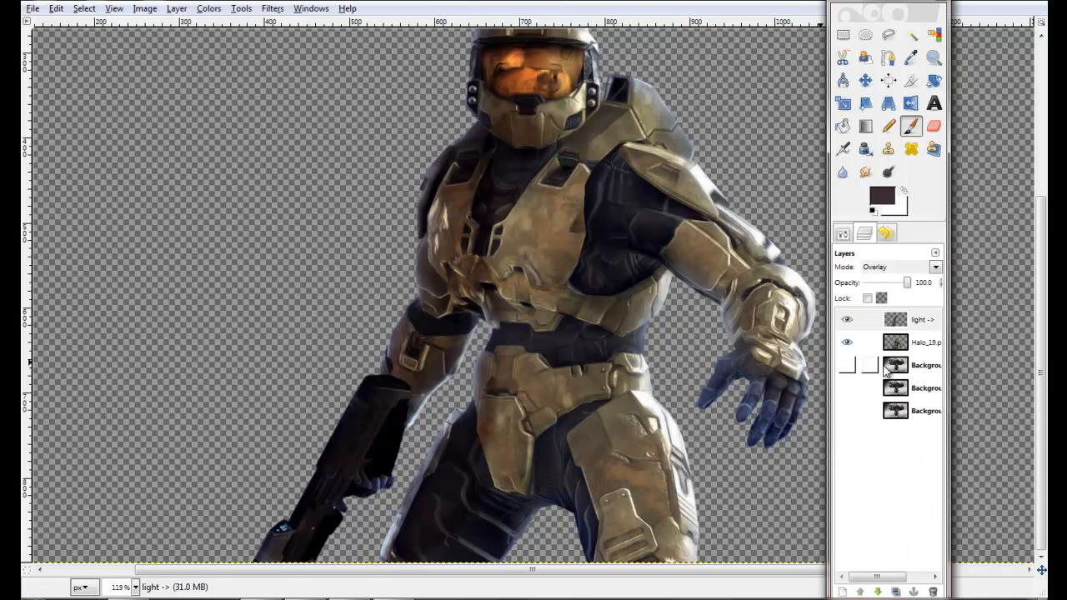
{"action": "left_click", "coordinate": [848, 365]}
{"action": "left_click", "coordinate": [847, 388]}
{"action": "left_click", "coordinate": [848, 411]}
{"action": "left_click", "coordinate": [848, 411]}
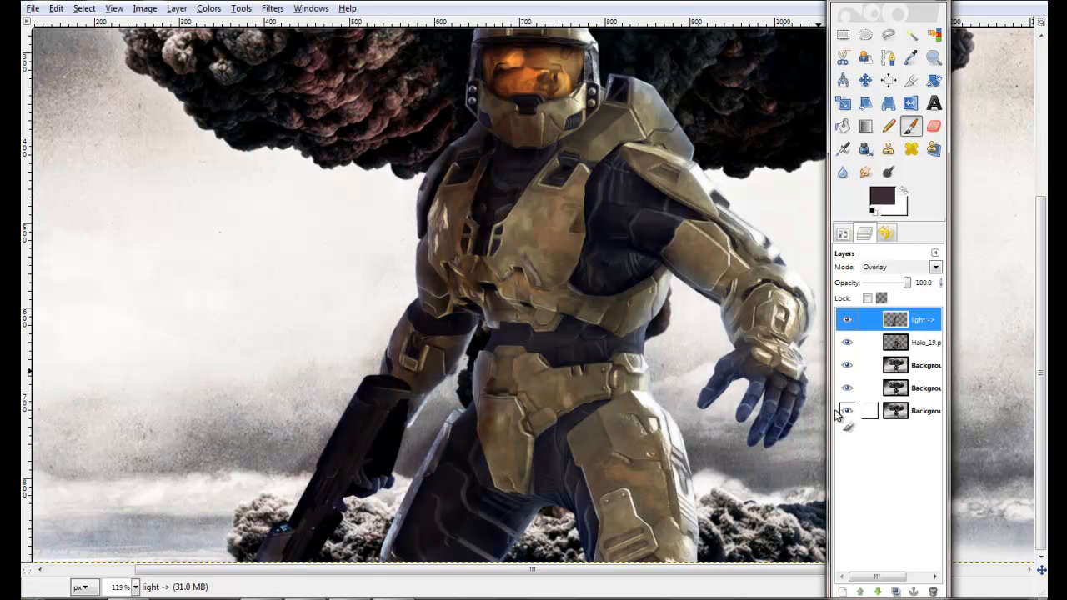
Step: Erase stray dark paint outside the soldier's gun arm on the "light ->" layer, viewing the image at 50%
{"action": "left_click", "coordinate": [136, 587]}
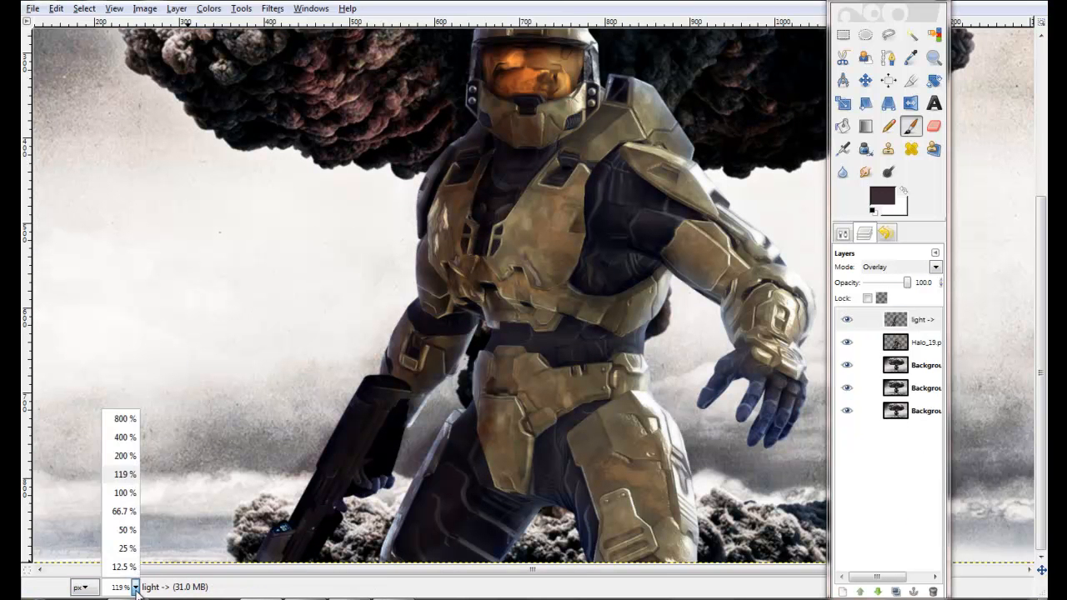
{"action": "left_click", "coordinate": [127, 539]}
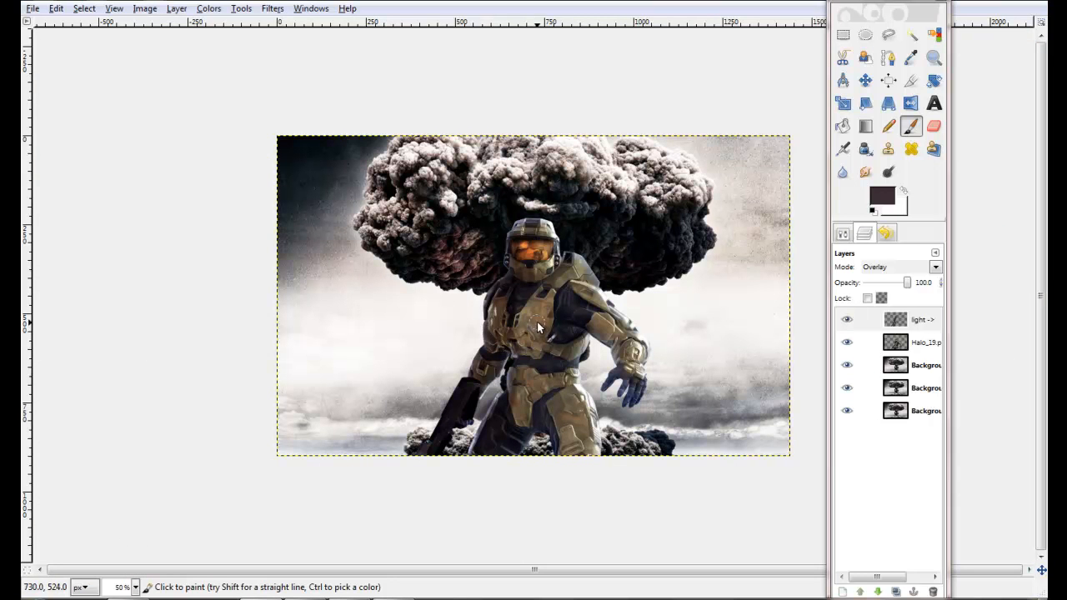
{"action": "left_click", "coordinate": [934, 126]}
{"action": "left_click", "coordinate": [908, 317]}
{"action": "left_click", "coordinate": [433, 413]}
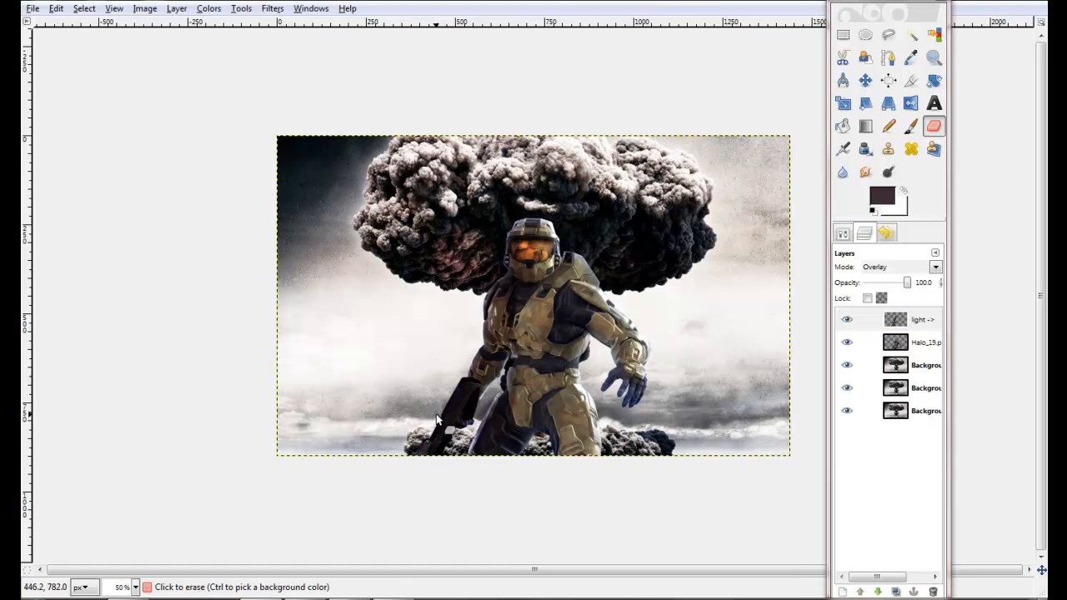
{"action": "left_click", "coordinate": [461, 369]}
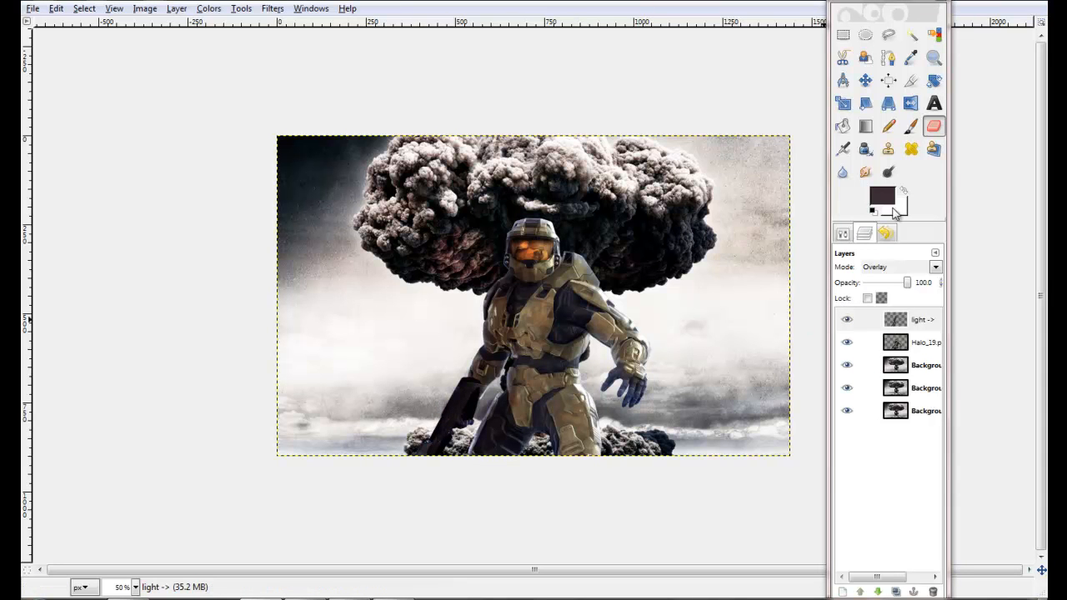
Step: Create a transparent 1440 × 900 px layer named "light -> (1)" above the "light ->" layer
{"action": "left_click", "coordinate": [910, 322]}
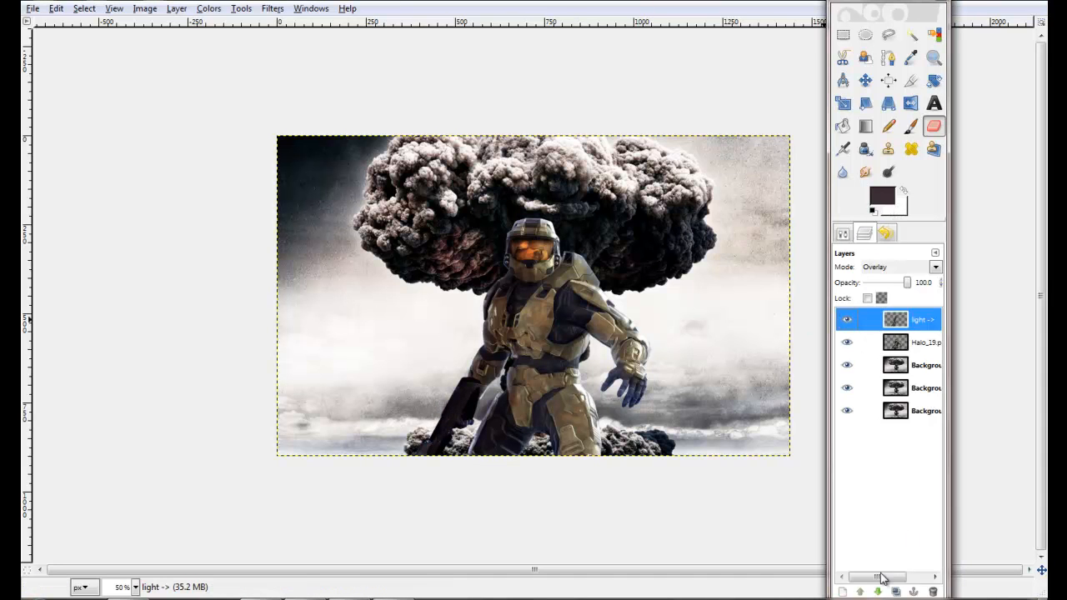
{"action": "left_click", "coordinate": [843, 592]}
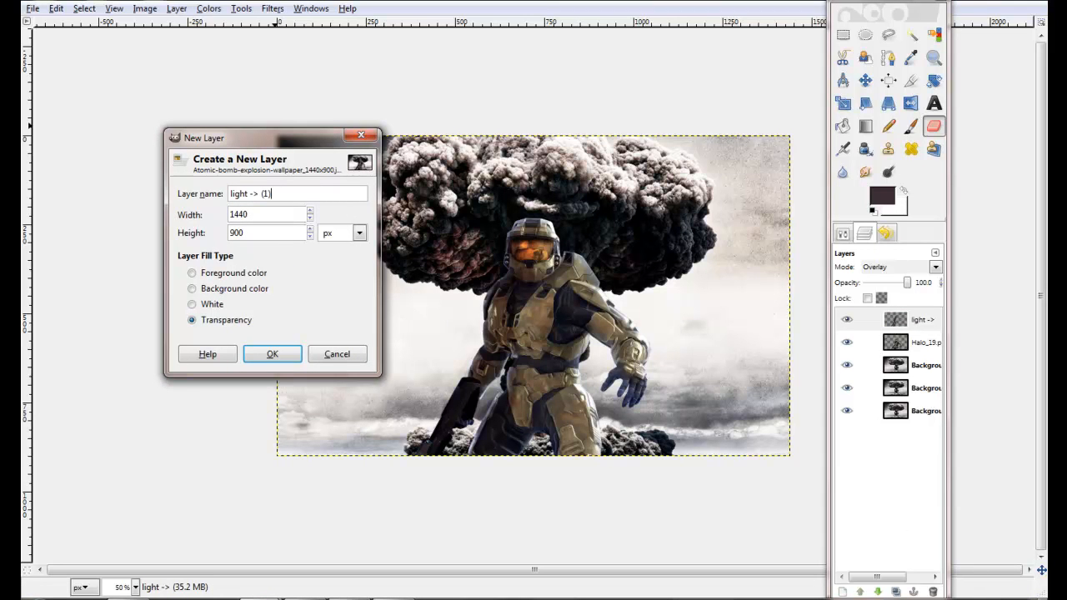
{"action": "left_click", "coordinate": [273, 355]}
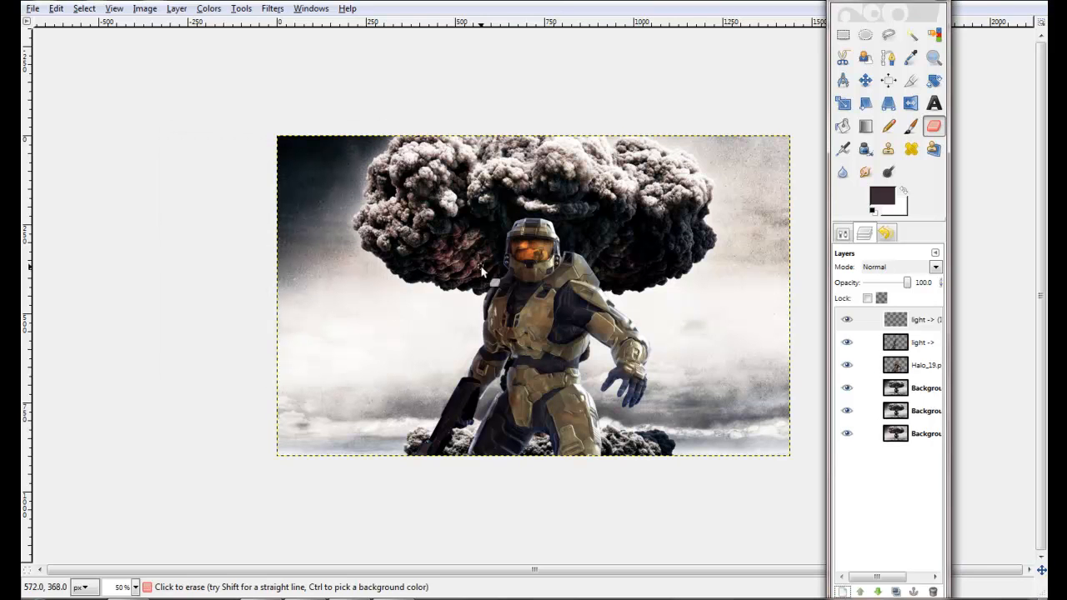
{"action": "left_click", "coordinate": [897, 321]}
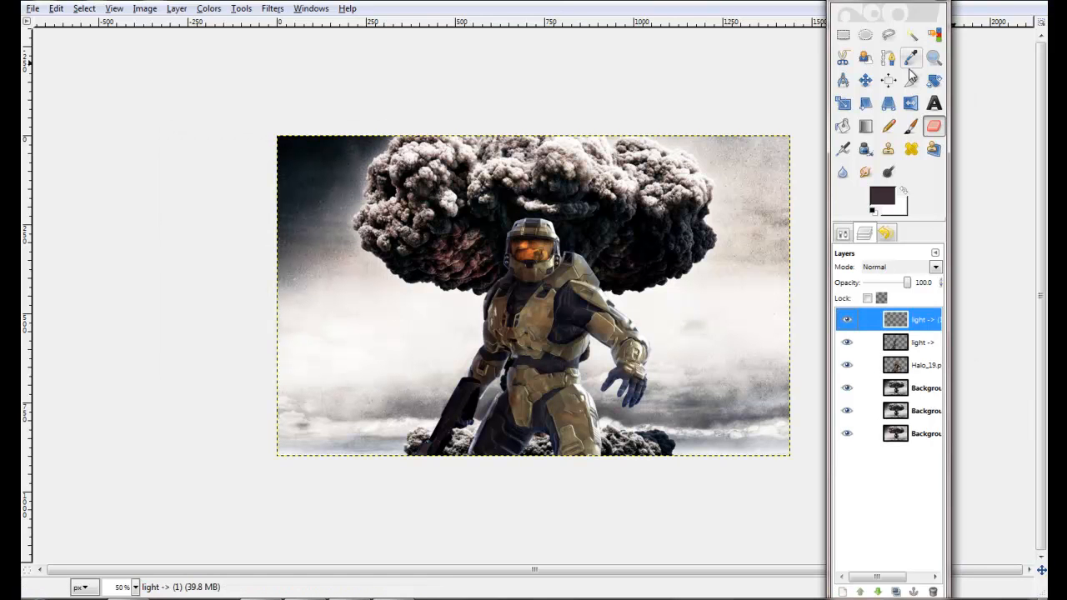
Step: Set the Paintbrush to a scale of 4.29 and an opacity of 49.0
{"action": "left_click", "coordinate": [911, 125]}
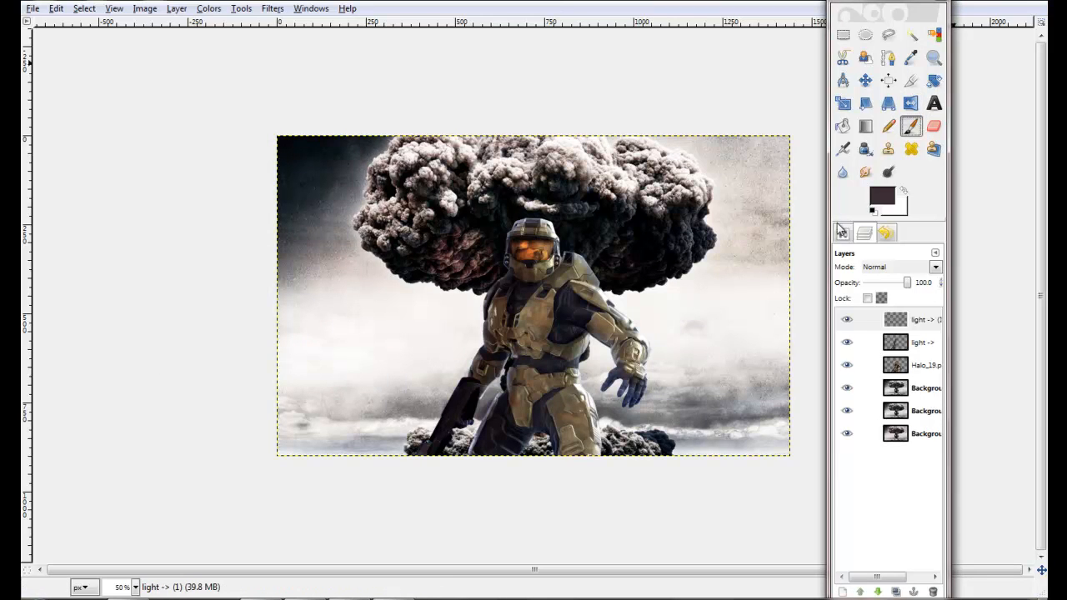
{"action": "left_click", "coordinate": [844, 235]}
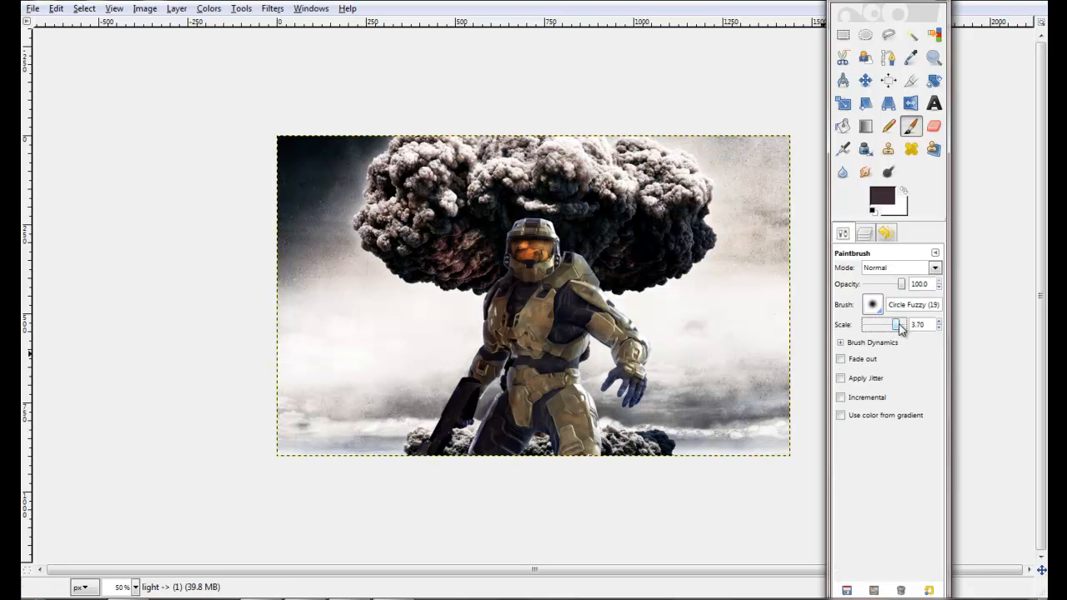
{"action": "left_click", "coordinate": [903, 285]}
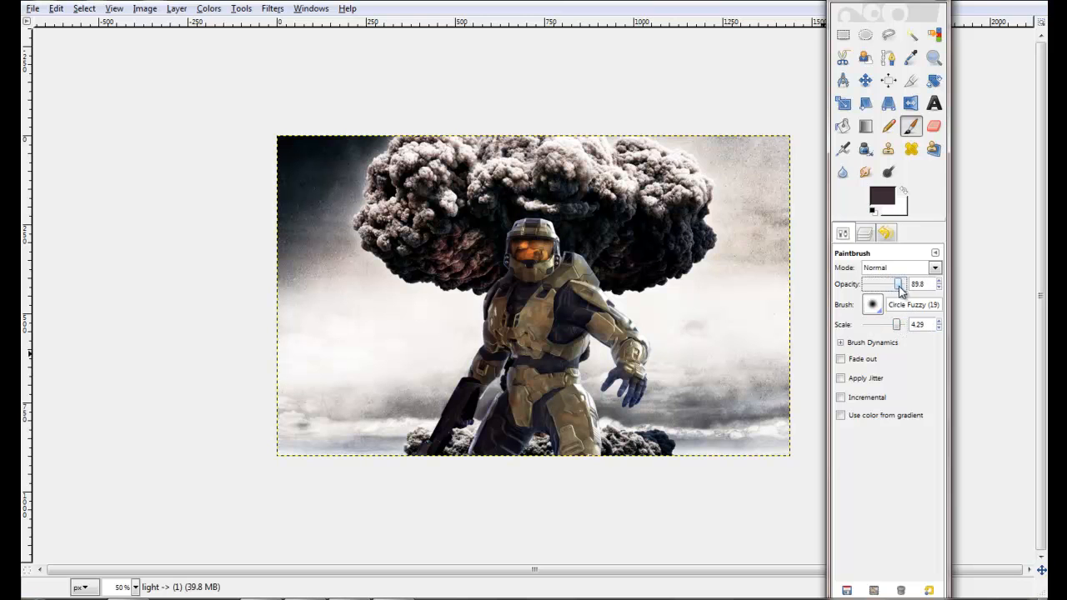
{"action": "left_click_drag", "start_coordinate": [885, 286], "coordinate": [883, 286]}
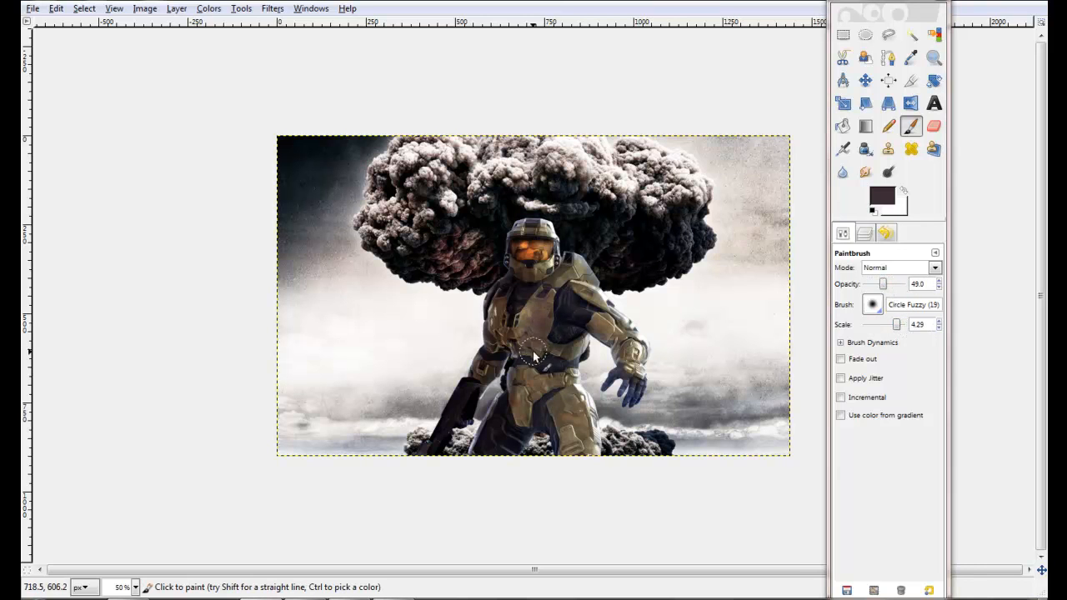
Step: Paint the dark color over the soldier's whole figure on the "light -> (1)" layer and set its blend mode to Overlay
{"action": "mouse_move", "coordinate": [534, 254]}
{"action": "left_mouse_down"}
{"action": "mouse_move", "coordinate": [569, 293]}
{"action": "mouse_move", "coordinate": [573, 270]}
{"action": "mouse_move", "coordinate": [588, 286]}
{"action": "mouse_move", "coordinate": [632, 354]}
{"action": "mouse_move", "coordinate": [584, 311]}
{"action": "mouse_move", "coordinate": [592, 345]}
{"action": "mouse_move", "coordinate": [548, 379]}
{"action": "mouse_move", "coordinate": [579, 414]}
{"action": "mouse_move", "coordinate": [581, 404]}
{"action": "mouse_move", "coordinate": [573, 424]}
{"action": "mouse_move", "coordinate": [539, 408]}
{"action": "mouse_move", "coordinate": [532, 371]}
{"action": "left_mouse_up"}
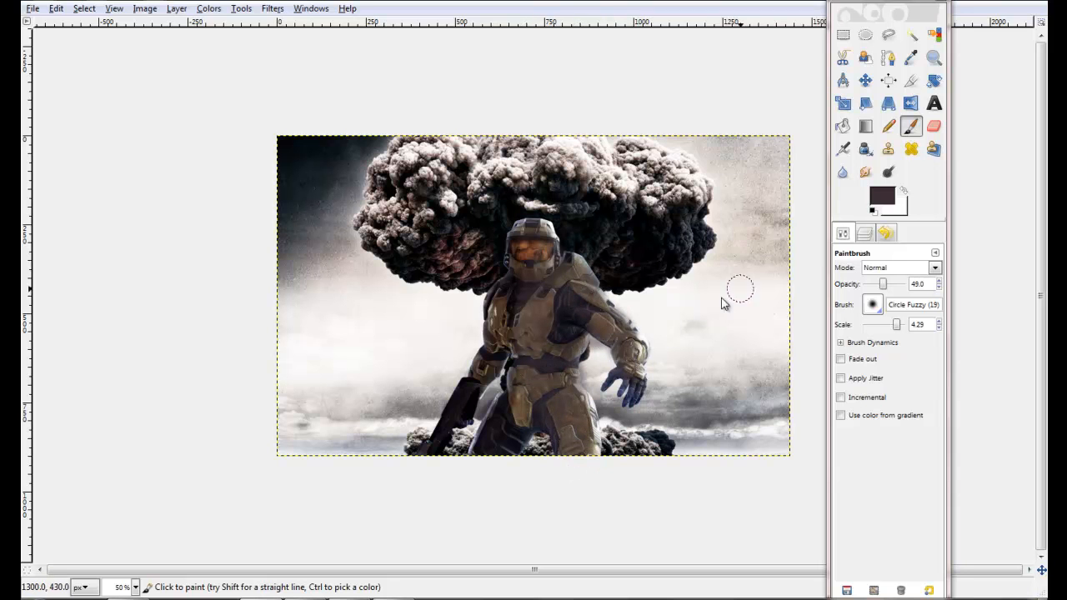
{"action": "left_click", "coordinate": [864, 234]}
{"action": "left_click", "coordinate": [936, 267]}
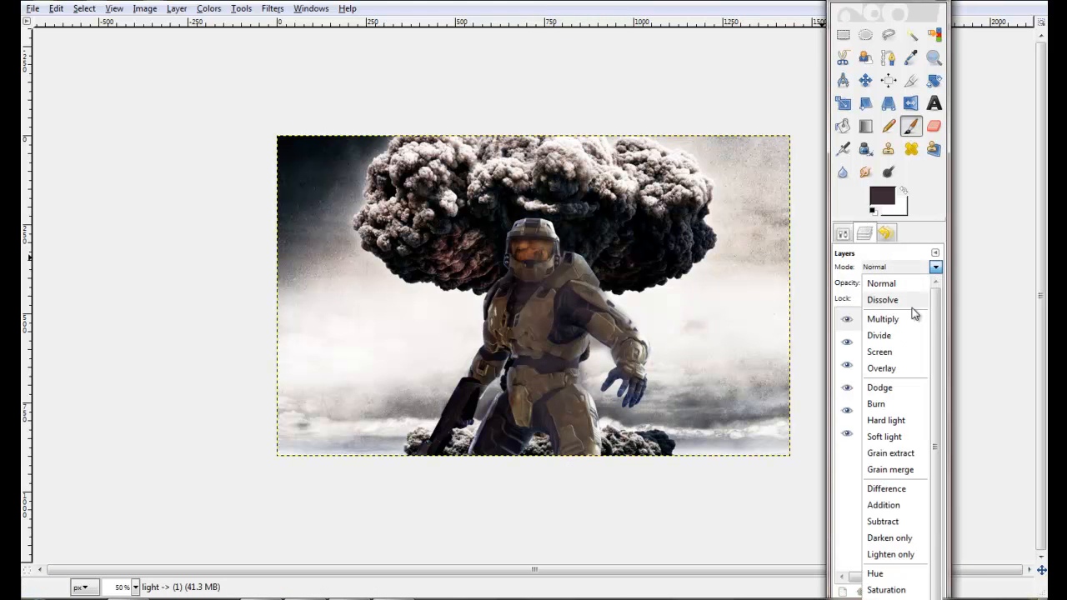
{"action": "left_click", "coordinate": [880, 368]}
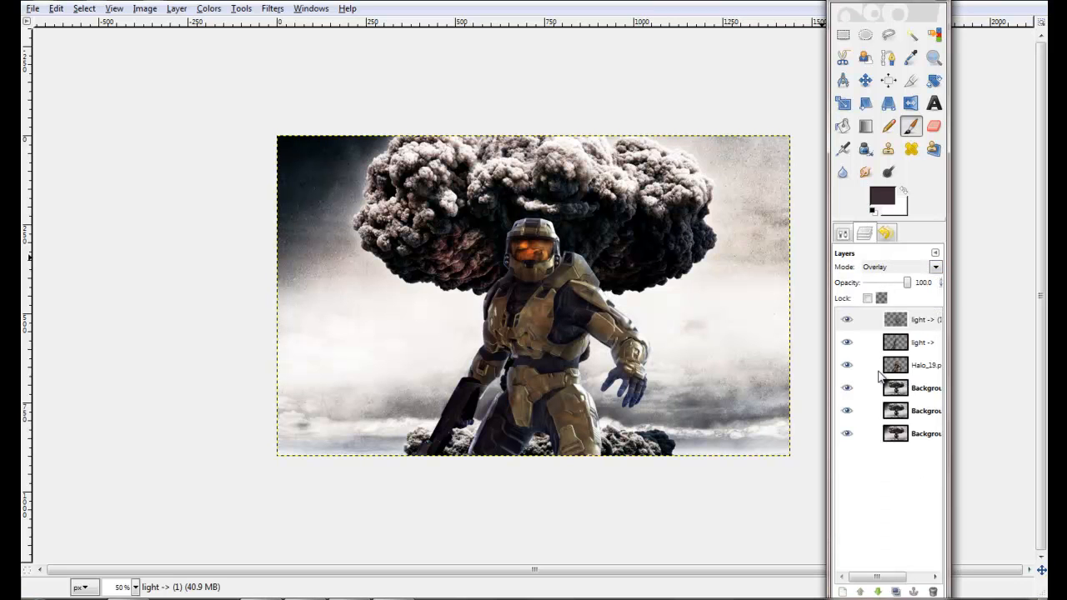
Step: Duplicate the "light -> (1)" layer at a reduced opacity and merge the copy down into the original
{"action": "left_click", "coordinate": [897, 592]}
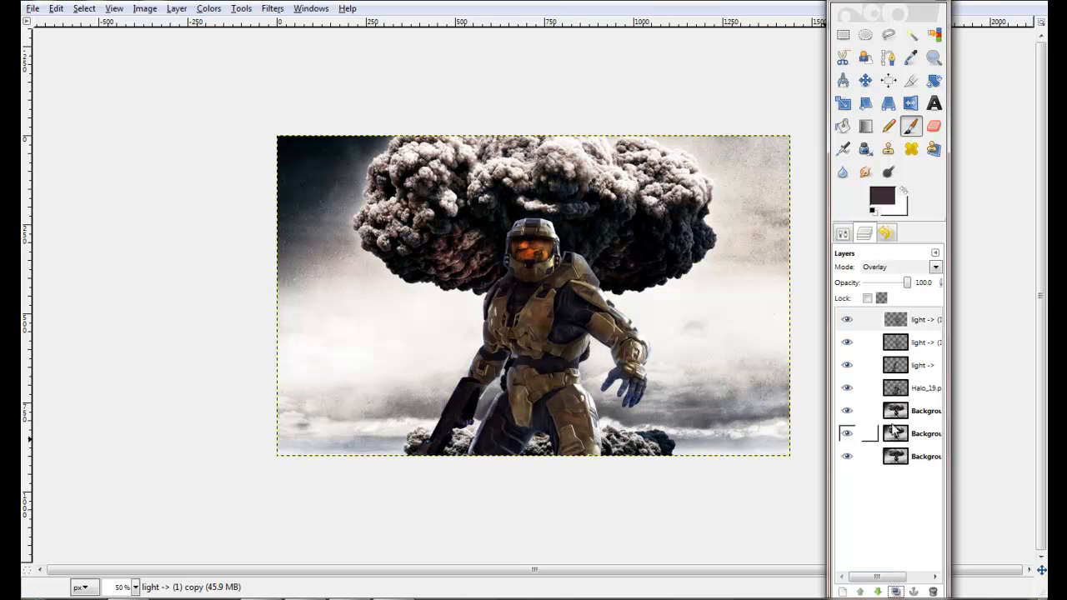
{"action": "left_click_drag", "start_coordinate": [907, 286], "coordinate": [894, 287]}
{"action": "left_click", "coordinate": [908, 326]}
{"action": "right_click", "coordinate": [907, 325]}
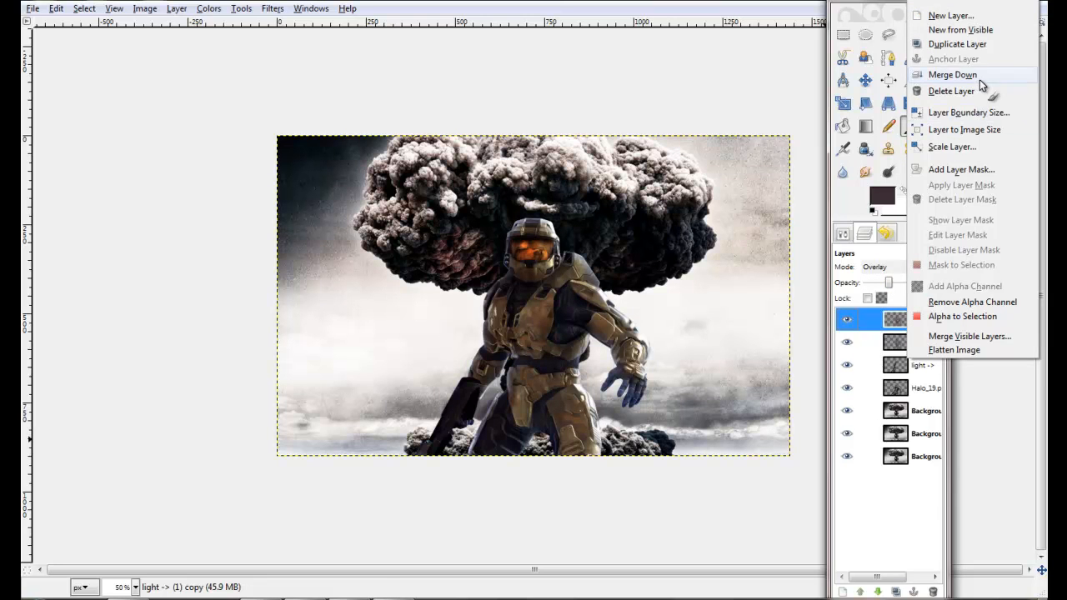
{"action": "left_click", "coordinate": [950, 74]}
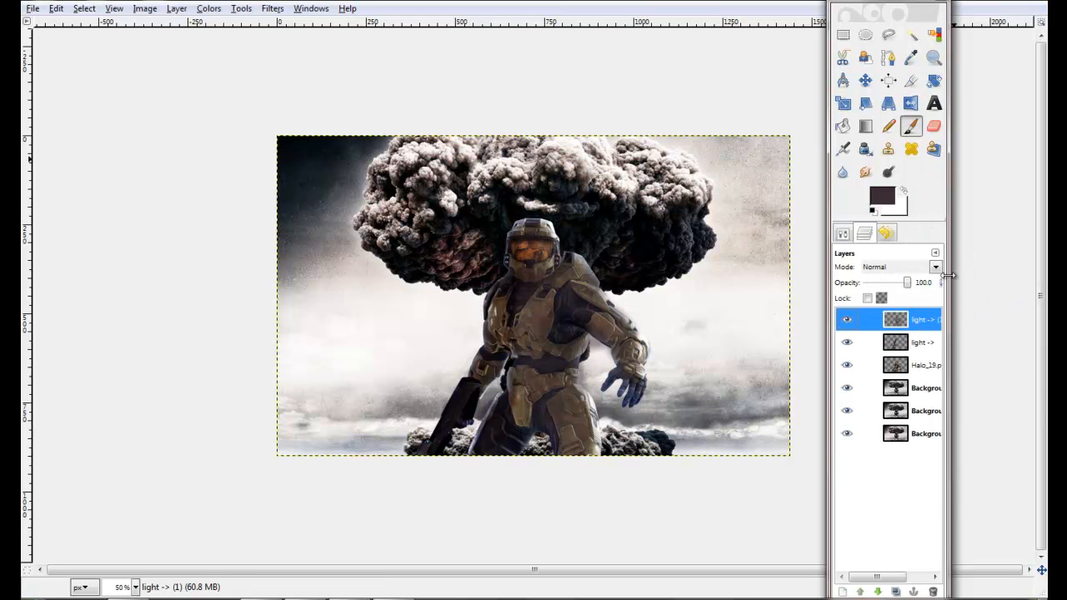
Step: Set the merged "light -> (1)" layer's blend mode to Overlay and duplicate the layer
{"action": "left_click", "coordinate": [935, 267]}
{"action": "left_click", "coordinate": [876, 369]}
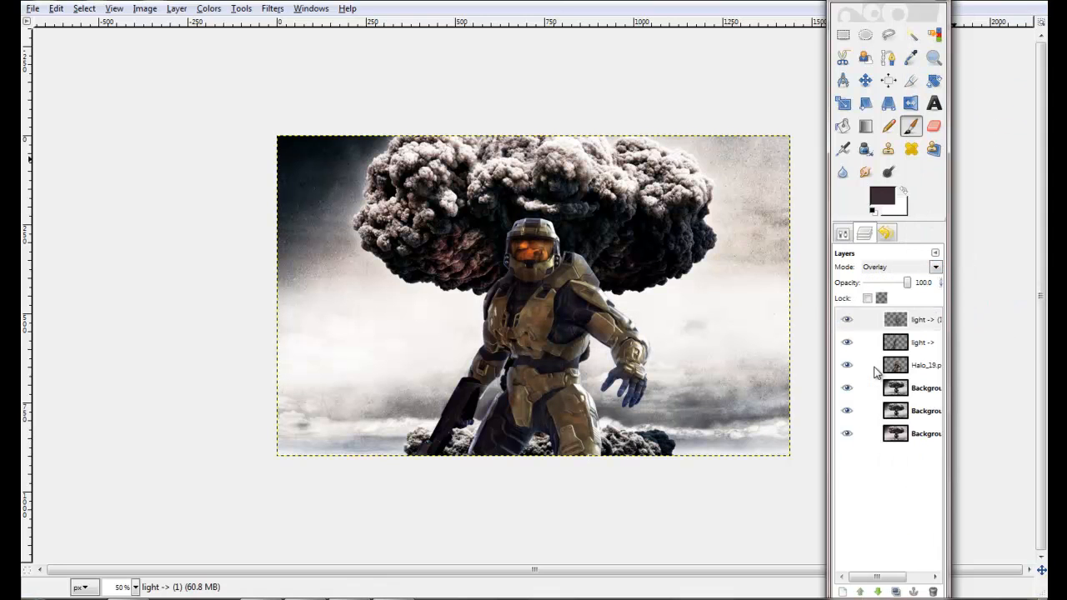
{"action": "left_click", "coordinate": [917, 325]}
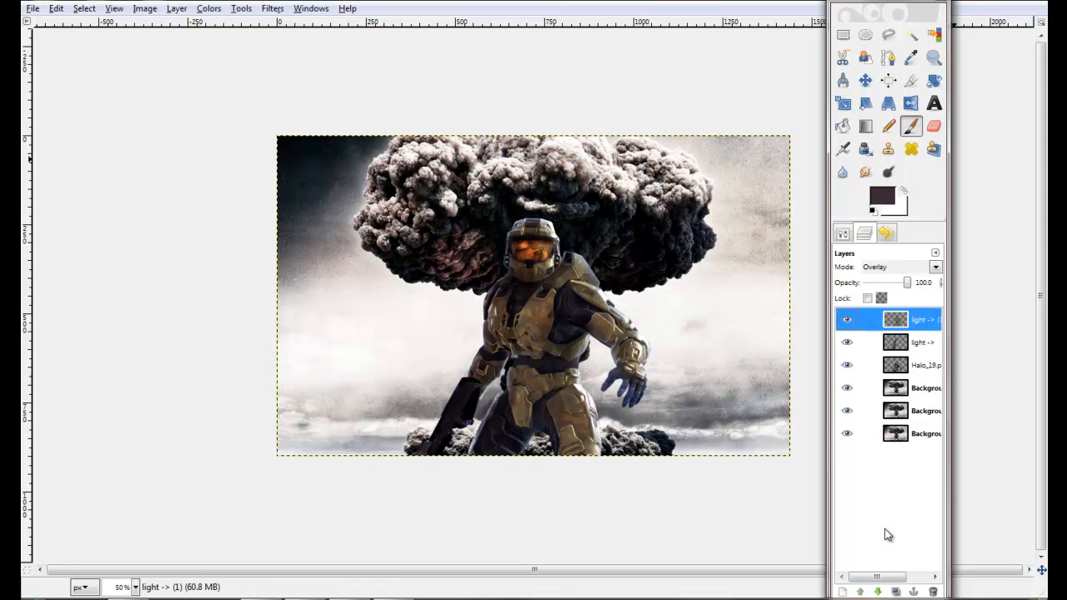
{"action": "left_click", "coordinate": [896, 592]}
{"action": "left_click", "coordinate": [911, 342]}
{"action": "left_click", "coordinate": [909, 327]}
{"action": "left_click", "coordinate": [907, 338]}
{"action": "left_click", "coordinate": [904, 325]}
{"action": "left_click", "coordinate": [910, 340]}
{"action": "left_click", "coordinate": [915, 327]}
{"action": "left_click", "coordinate": [936, 267]}
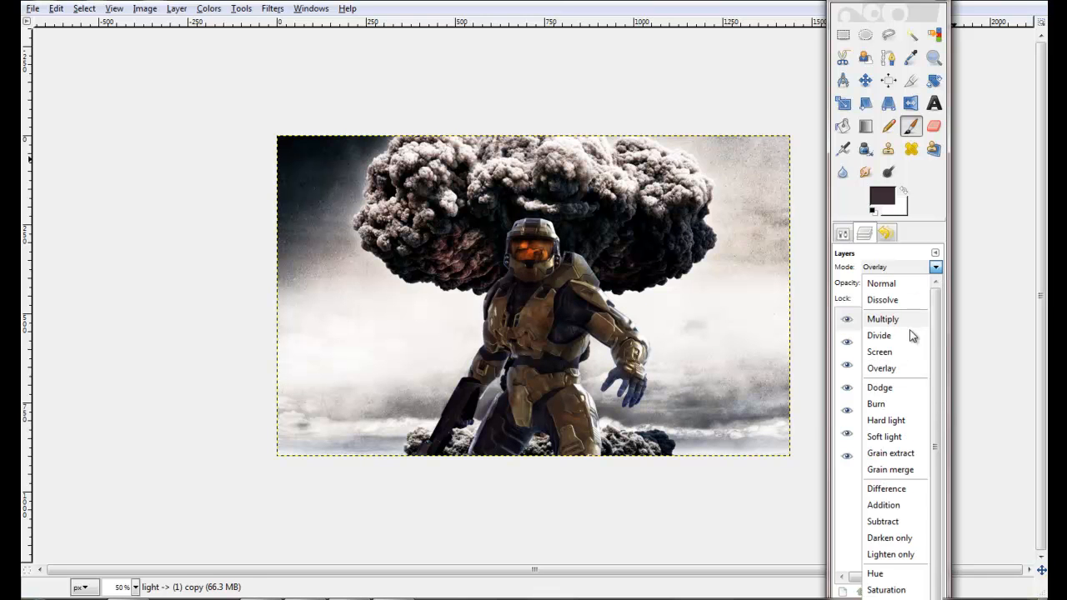
{"action": "left_click", "coordinate": [962, 328]}
{"action": "left_click", "coordinate": [909, 342]}
{"action": "left_click", "coordinate": [935, 268]}
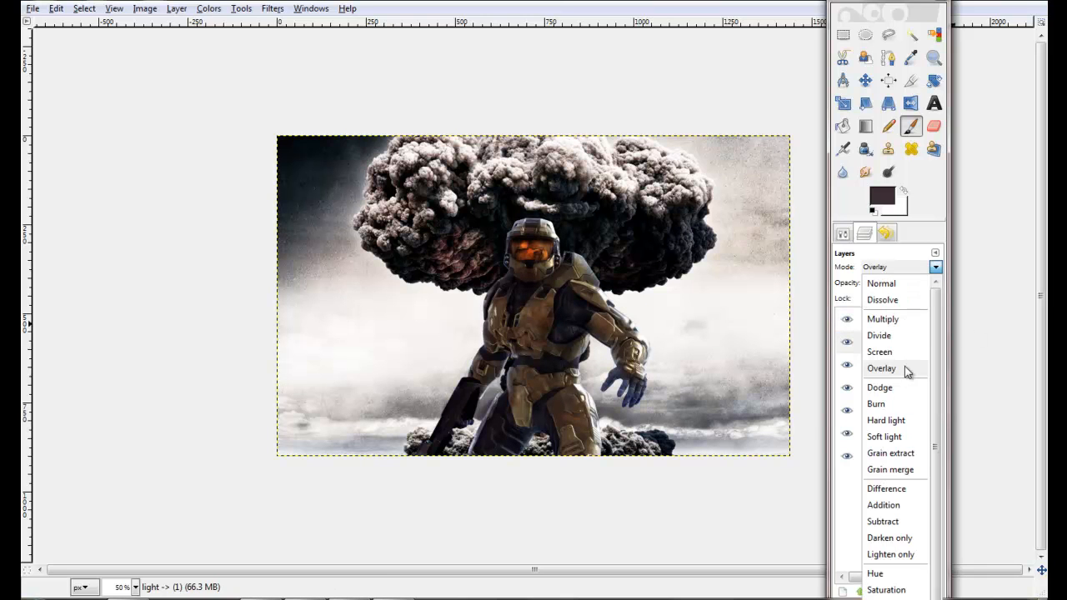
{"action": "left_click", "coordinate": [936, 267]}
{"action": "left_click", "coordinate": [898, 327]}
{"action": "left_click_drag", "start_coordinate": [898, 328], "coordinate": [913, 347]}
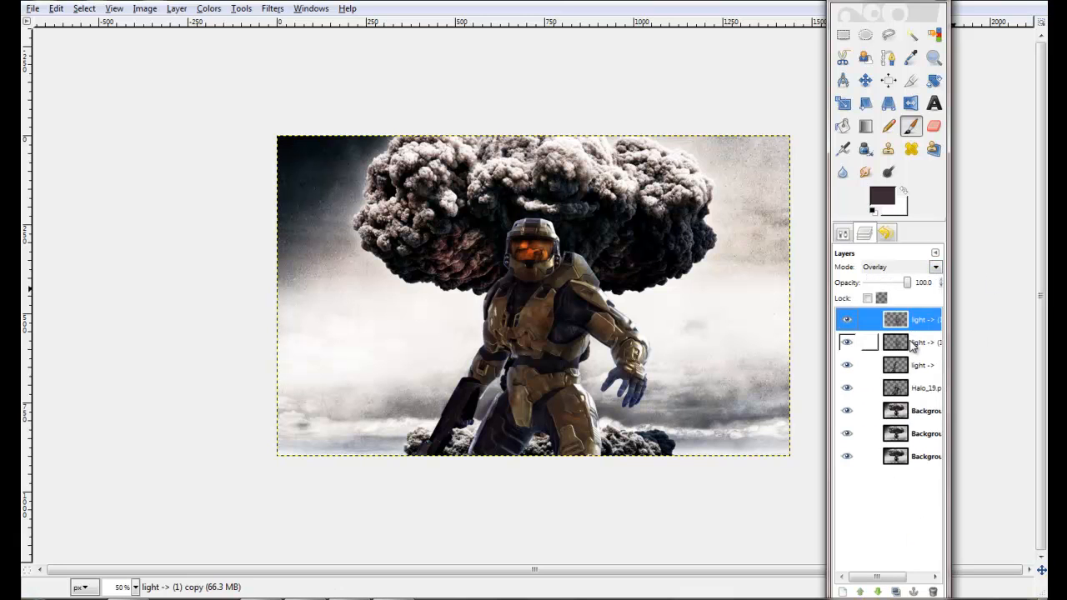
{"action": "left_click", "coordinate": [914, 350]}
{"action": "left_click", "coordinate": [917, 321]}
{"action": "left_click", "coordinate": [894, 388]}
{"action": "key", "text": "Down"}
{"action": "key", "text": "Down"}
{"action": "key", "text": "Down"}
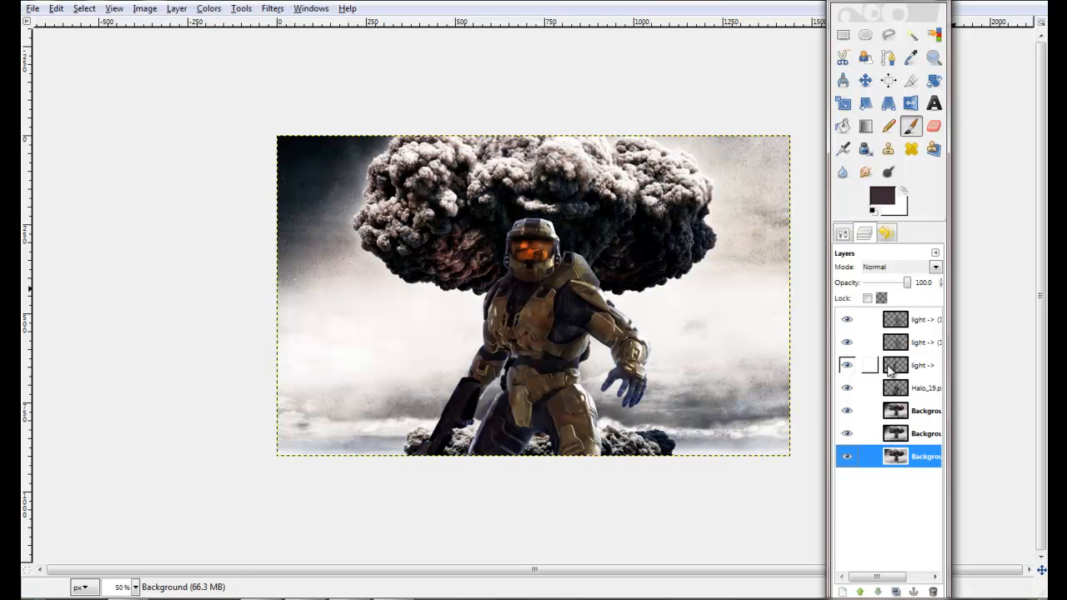
{"action": "left_click", "coordinate": [907, 322]}
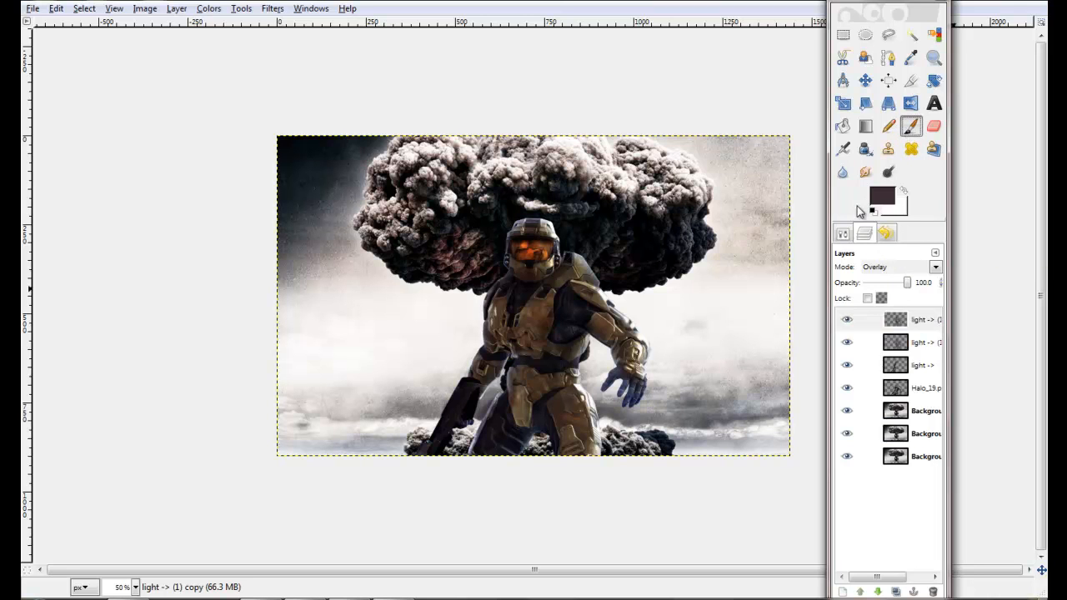
{"action": "left_click", "coordinate": [842, 236]}
{"action": "left_click", "coordinate": [866, 241]}
Step: Try dodging the midtones of the soldier's forearm and hand on the "light -> (1)" layer at a brush scale of 1.00
{"action": "left_click", "coordinate": [921, 346]}
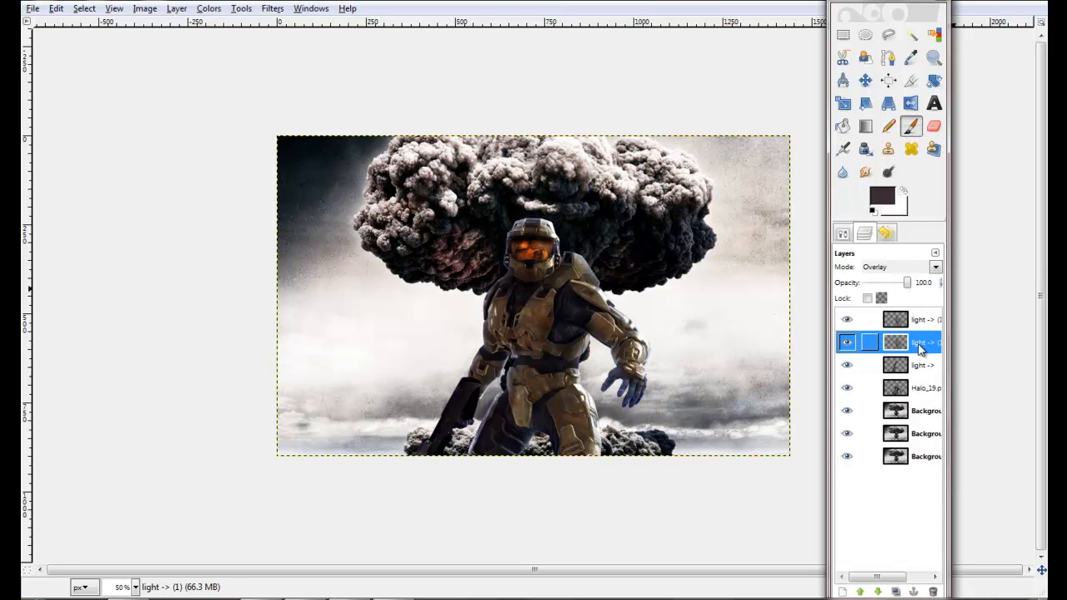
{"action": "left_click", "coordinate": [843, 234]}
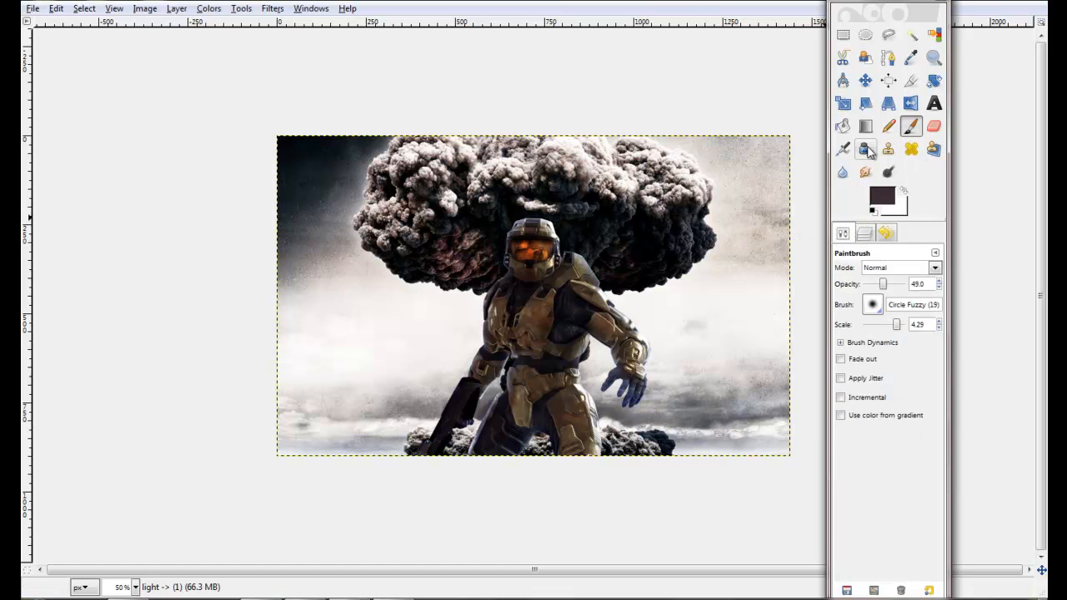
{"action": "left_click", "coordinate": [888, 172]}
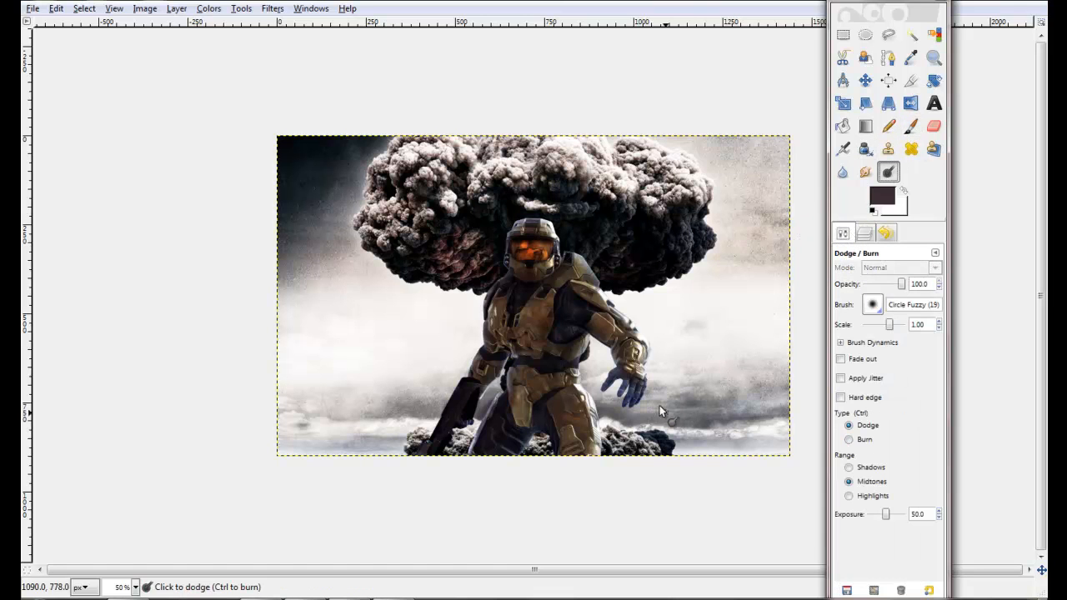
{"action": "left_click", "coordinate": [622, 361]}
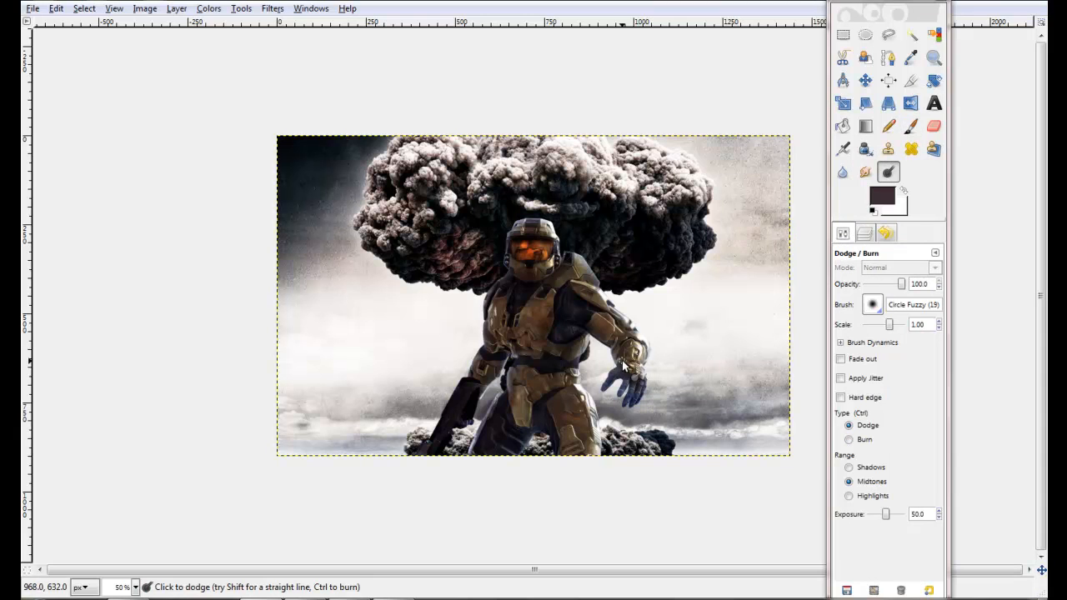
Step: Undo all the dodge strokes by returning the image to the last Add Layer state
{"action": "left_click", "coordinate": [885, 233]}
{"action": "left_click", "coordinate": [868, 505]}
{"action": "left_click", "coordinate": [863, 560]}
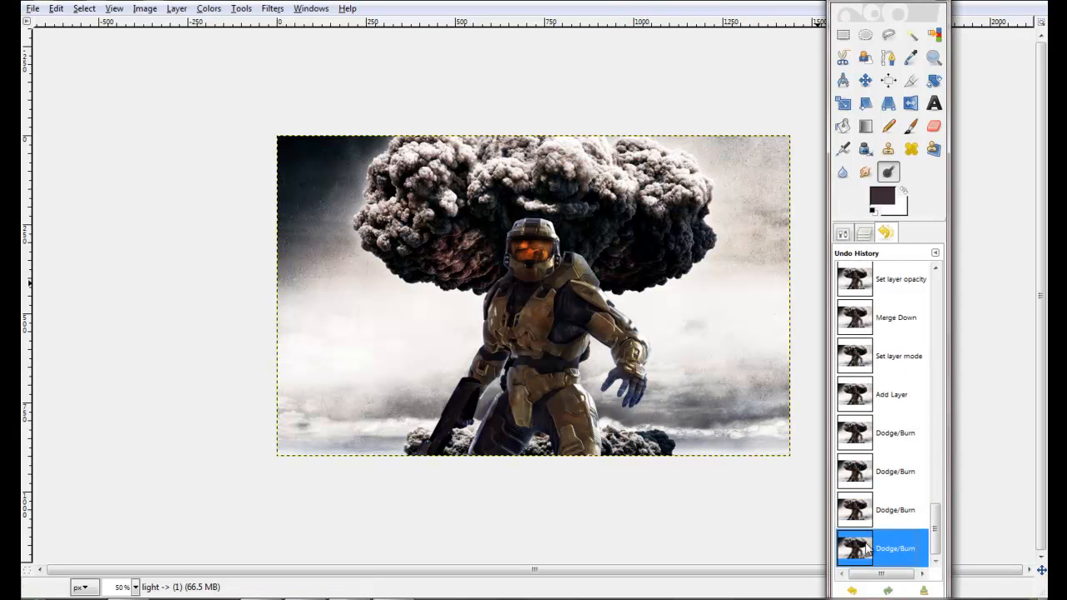
{"action": "left_click", "coordinate": [867, 517]}
{"action": "left_click", "coordinate": [868, 542]}
{"action": "left_click", "coordinate": [877, 511]}
{"action": "left_click", "coordinate": [873, 409]}
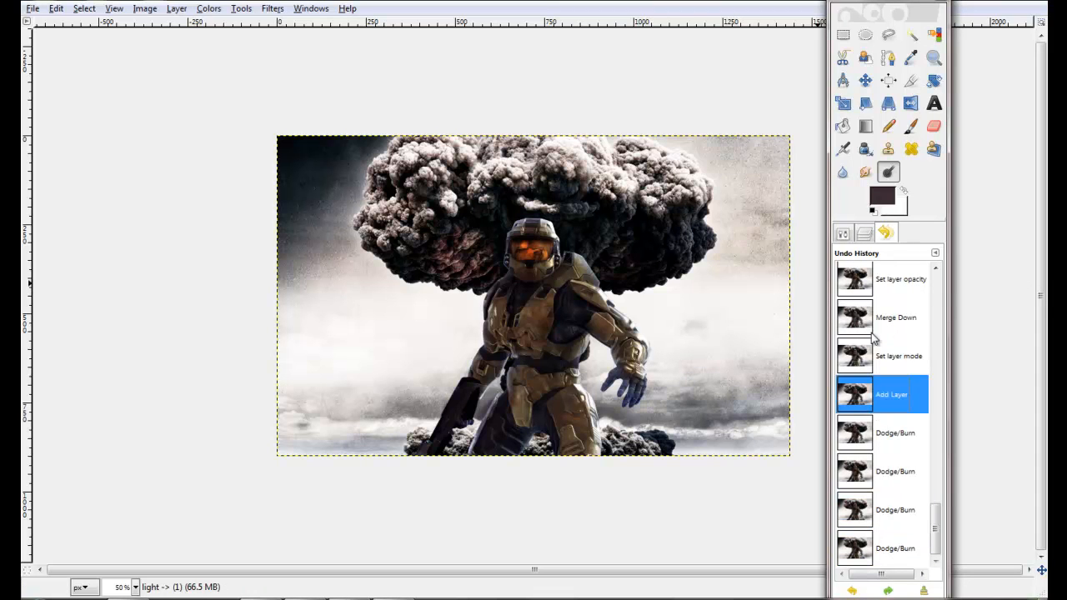
Step: Enlarge the Dodge/Burn brush to a scale of 3.24 and undo a test dodge stroke on the soldier
{"action": "left_click", "coordinate": [865, 234]}
{"action": "left_click", "coordinate": [842, 234]}
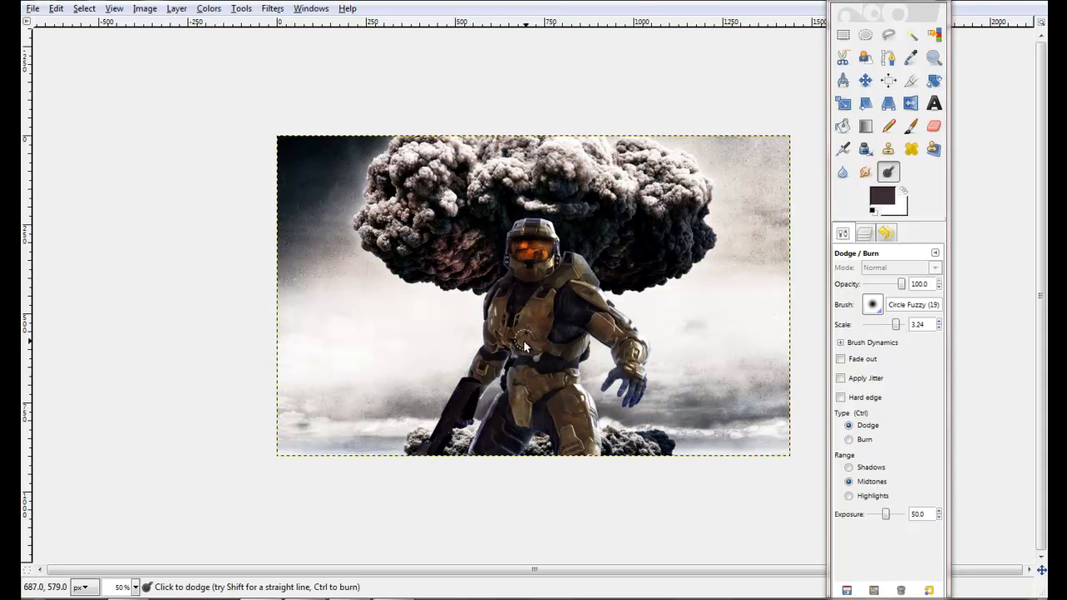
{"action": "left_click", "coordinate": [885, 235]}
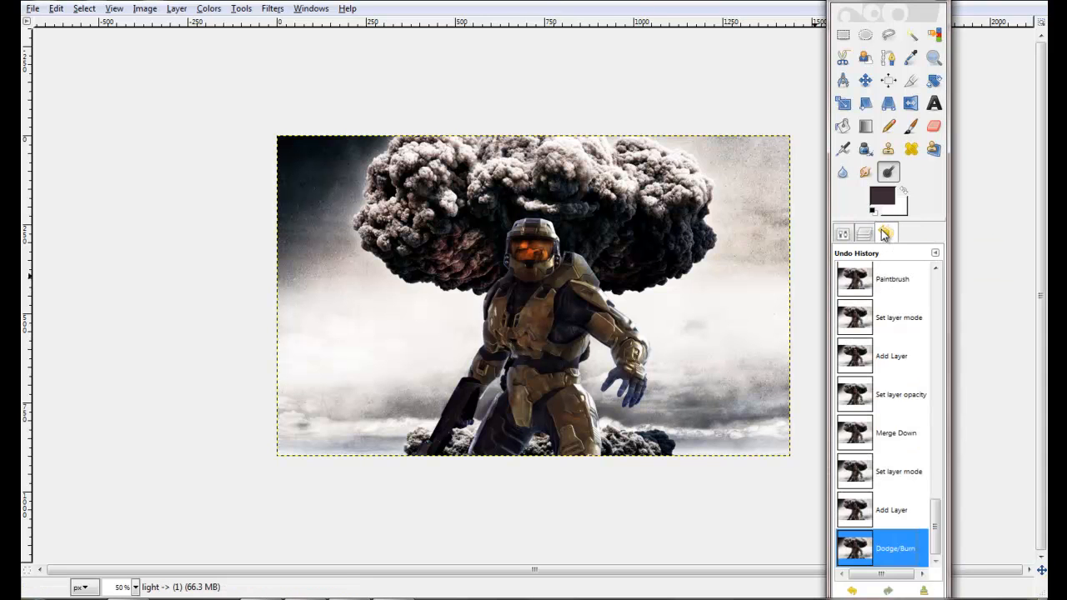
{"action": "left_click", "coordinate": [887, 521]}
{"action": "left_click", "coordinate": [843, 234]}
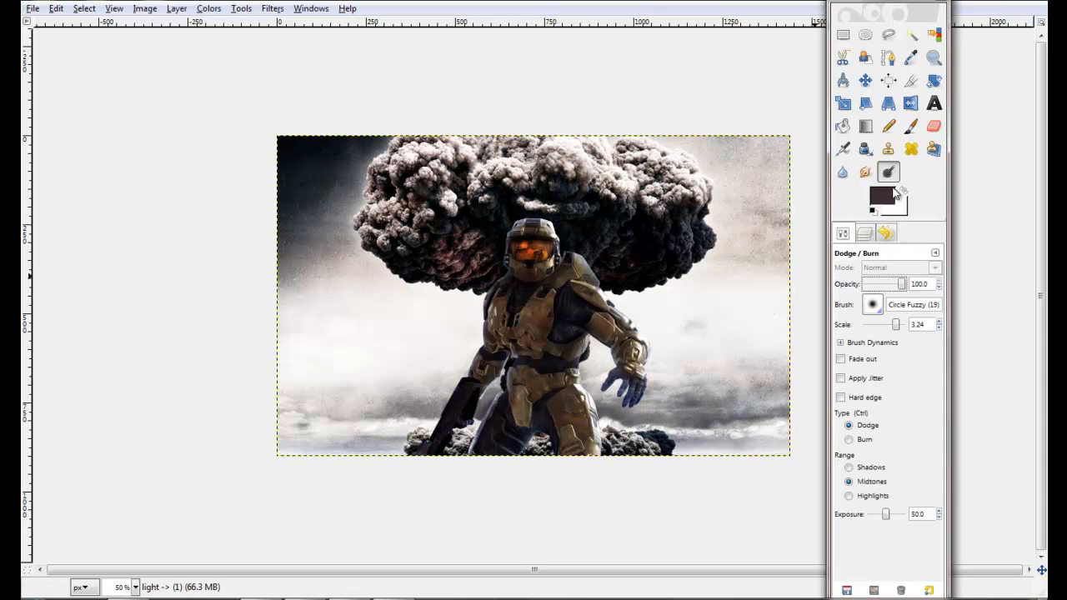
Step: Switch the Dodge/Burn tool to the Burn type for close-up work on the soldier
{"action": "left_click", "coordinate": [934, 58]}
{"action": "left_click_drag", "start_coordinate": [659, 468], "coordinate": [466, 295]}
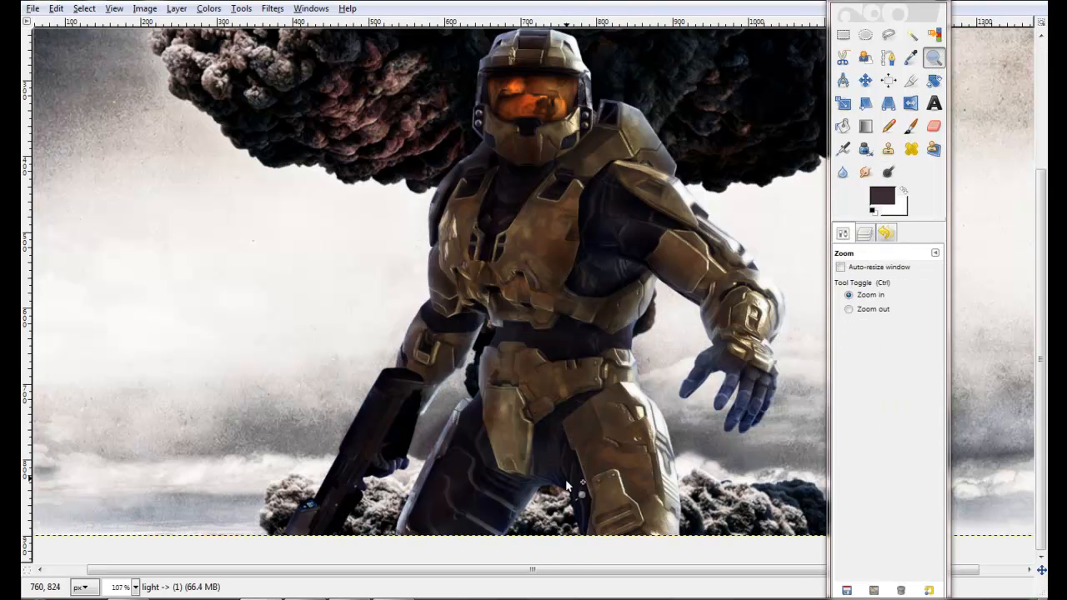
{"action": "left_click", "coordinate": [872, 237]}
{"action": "left_click", "coordinate": [927, 322]}
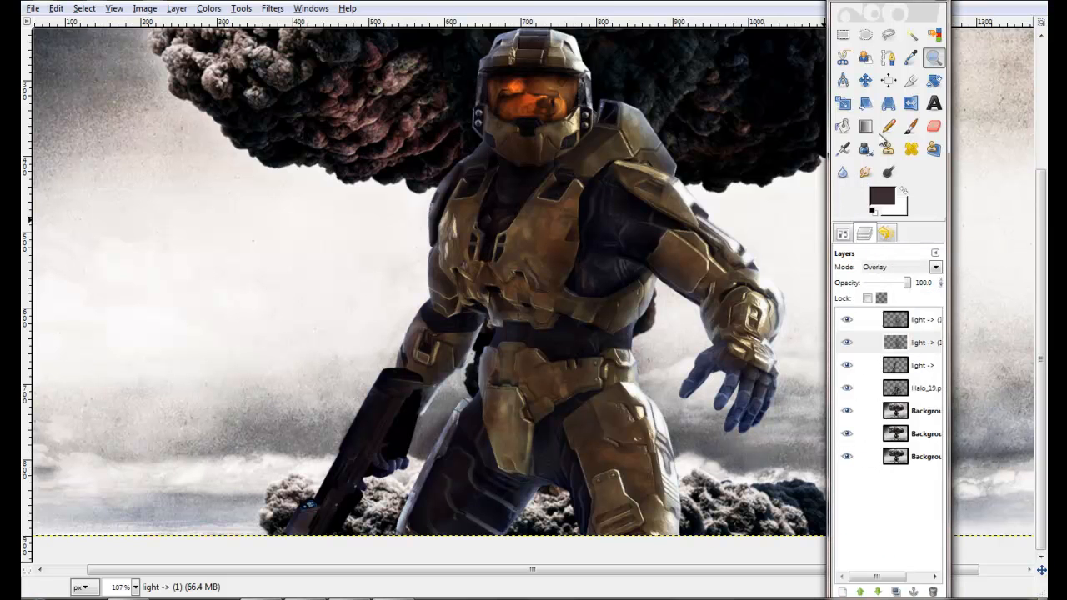
{"action": "left_click", "coordinate": [888, 172]}
{"action": "left_click", "coordinate": [844, 236]}
{"action": "left_click", "coordinate": [850, 441]}
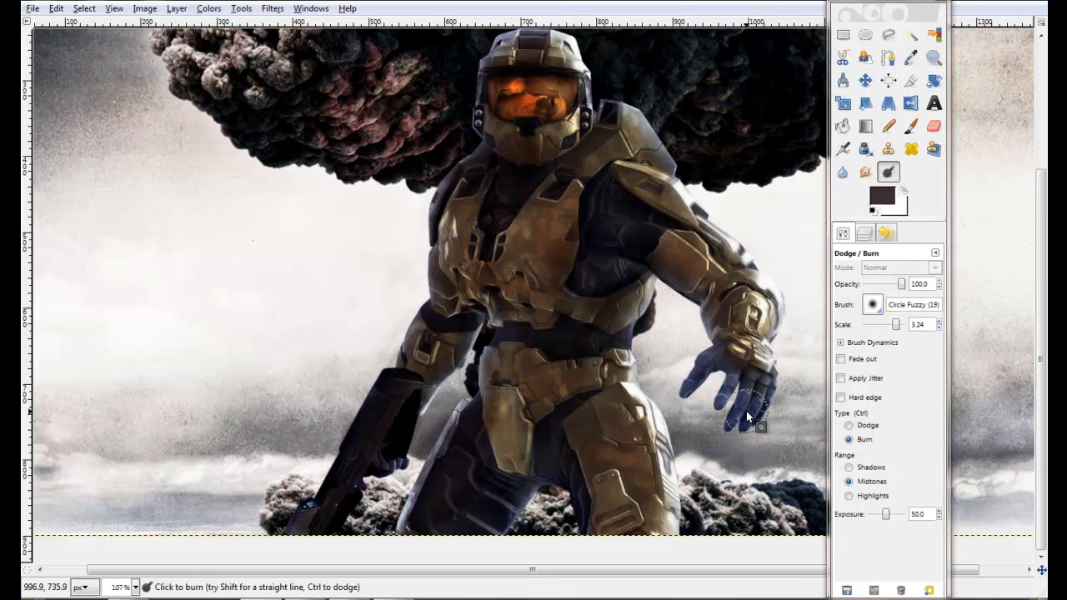
Step: Burn the shaded parts of the soldier's hand, arm, torso and leg on the Halo_19.png layer
{"action": "left_click", "coordinate": [864, 235]}
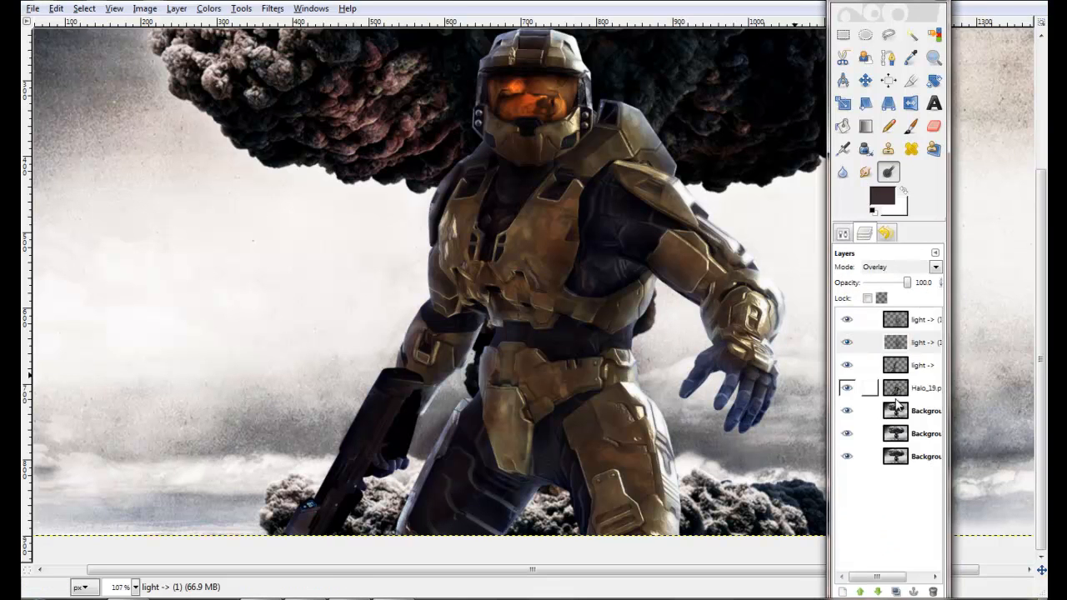
{"action": "left_click", "coordinate": [896, 390]}
{"action": "mouse_move", "coordinate": [740, 424]}
{"action": "left_mouse_down"}
{"action": "mouse_move", "coordinate": [749, 427]}
{"action": "mouse_move", "coordinate": [787, 317]}
{"action": "mouse_move", "coordinate": [766, 327]}
{"action": "mouse_move", "coordinate": [784, 263]}
{"action": "mouse_move", "coordinate": [753, 309]}
{"action": "mouse_move", "coordinate": [776, 292]}
{"action": "mouse_move", "coordinate": [779, 310]}
{"action": "mouse_move", "coordinate": [705, 224]}
{"action": "mouse_move", "coordinate": [652, 188]}
{"action": "mouse_move", "coordinate": [709, 242]}
{"action": "mouse_move", "coordinate": [677, 261]}
{"action": "mouse_move", "coordinate": [672, 200]}
{"action": "mouse_move", "coordinate": [644, 135]}
{"action": "mouse_move", "coordinate": [663, 163]}
{"action": "mouse_move", "coordinate": [604, 111]}
{"action": "mouse_move", "coordinate": [456, 237]}
{"action": "mouse_move", "coordinate": [583, 334]}
{"action": "mouse_move", "coordinate": [600, 146]}
{"action": "mouse_move", "coordinate": [596, 188]}
{"action": "left_mouse_up"}
{"action": "mouse_move", "coordinate": [517, 323]}
{"action": "left_mouse_down"}
{"action": "mouse_move", "coordinate": [702, 284]}
{"action": "mouse_move", "coordinate": [629, 122]}
{"action": "mouse_move", "coordinate": [715, 260]}
{"action": "mouse_move", "coordinate": [745, 263]}
{"action": "mouse_move", "coordinate": [667, 219]}
{"action": "mouse_move", "coordinate": [661, 178]}
{"action": "mouse_move", "coordinate": [601, 205]}
{"action": "mouse_move", "coordinate": [609, 193]}
{"action": "mouse_move", "coordinate": [595, 240]}
{"action": "mouse_move", "coordinate": [613, 219]}
{"action": "mouse_move", "coordinate": [642, 263]}
{"action": "mouse_move", "coordinate": [668, 236]}
{"action": "mouse_move", "coordinate": [642, 223]}
{"action": "mouse_move", "coordinate": [596, 277]}
{"action": "mouse_move", "coordinate": [624, 272]}
{"action": "mouse_move", "coordinate": [579, 280]}
{"action": "mouse_move", "coordinate": [603, 298]}
{"action": "mouse_move", "coordinate": [648, 292]}
{"action": "mouse_move", "coordinate": [652, 315]}
{"action": "mouse_move", "coordinate": [649, 295]}
{"action": "mouse_move", "coordinate": [612, 335]}
{"action": "mouse_move", "coordinate": [612, 362]}
{"action": "mouse_move", "coordinate": [621, 380]}
{"action": "mouse_move", "coordinate": [628, 369]}
{"action": "mouse_move", "coordinate": [649, 434]}
{"action": "mouse_move", "coordinate": [662, 528]}
{"action": "mouse_move", "coordinate": [677, 523]}
{"action": "mouse_move", "coordinate": [678, 481]}
{"action": "mouse_move", "coordinate": [634, 397]}
{"action": "mouse_move", "coordinate": [644, 525]}
{"action": "mouse_move", "coordinate": [660, 517]}
{"action": "mouse_move", "coordinate": [665, 484]}
{"action": "mouse_move", "coordinate": [635, 414]}
{"action": "mouse_move", "coordinate": [649, 426]}
{"action": "mouse_move", "coordinate": [671, 527]}
{"action": "left_mouse_up"}
{"action": "mouse_move", "coordinate": [734, 249]}
{"action": "left_mouse_down"}
{"action": "mouse_move", "coordinate": [738, 286]}
{"action": "mouse_move", "coordinate": [700, 219]}
{"action": "mouse_move", "coordinate": [631, 170]}
{"action": "mouse_move", "coordinate": [632, 117]}
{"action": "mouse_move", "coordinate": [653, 171]}
{"action": "mouse_move", "coordinate": [633, 143]}
{"action": "mouse_move", "coordinate": [595, 160]}
{"action": "mouse_move", "coordinate": [626, 132]}
{"action": "mouse_move", "coordinate": [713, 260]}
{"action": "mouse_move", "coordinate": [738, 311]}
{"action": "mouse_move", "coordinate": [741, 355]}
{"action": "mouse_move", "coordinate": [765, 337]}
{"action": "left_mouse_up"}
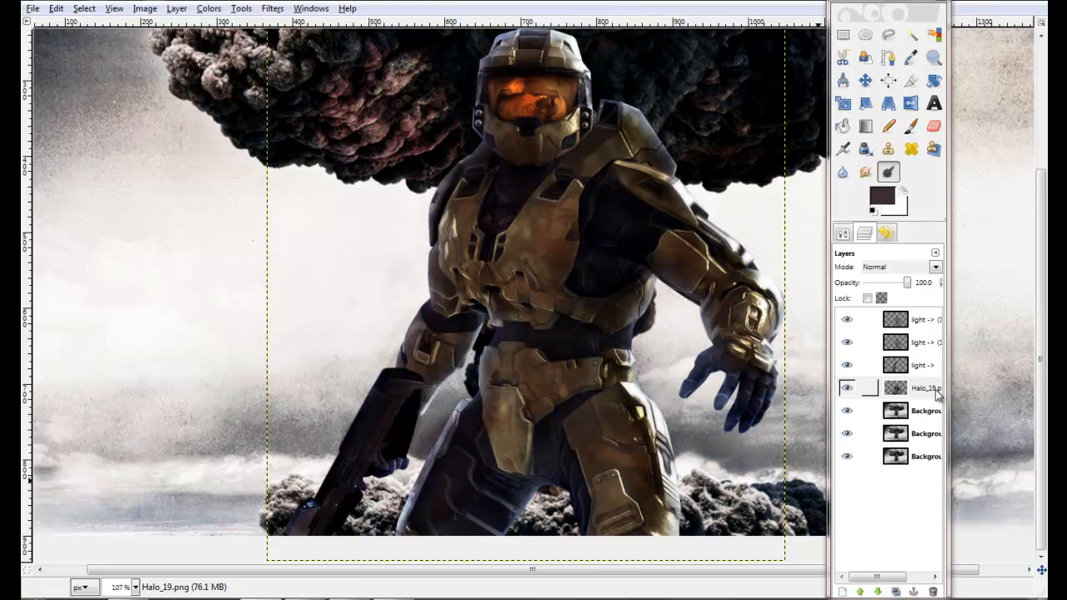
Step: Burn more of the soldier's armor with the exposure lowered to 34.9 and further to 14.0
{"action": "left_click", "coordinate": [845, 234]}
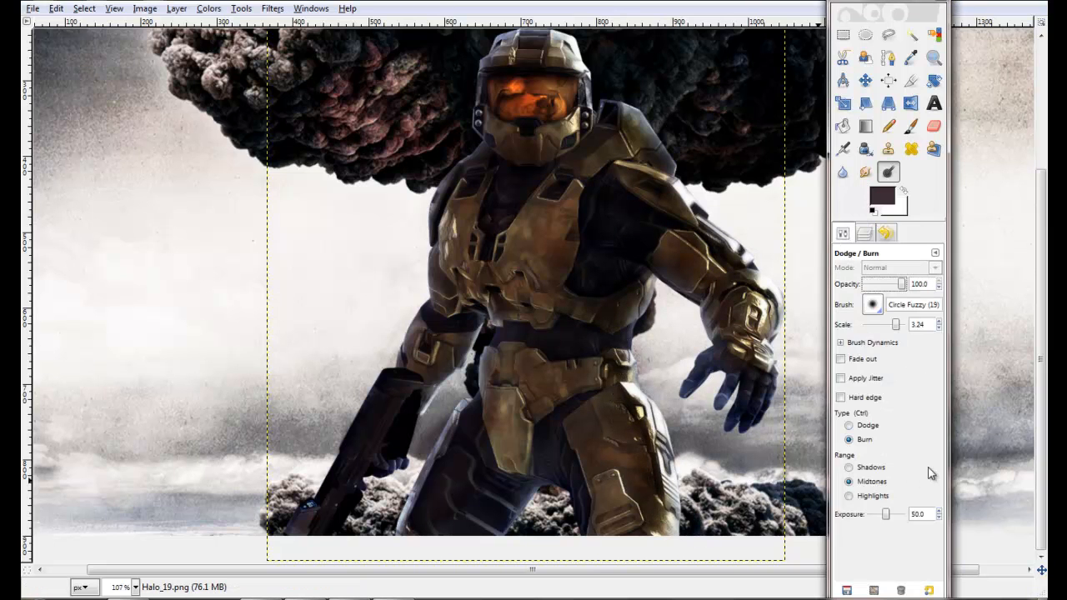
{"action": "left_click_drag", "start_coordinate": [889, 517], "coordinate": [880, 514]}
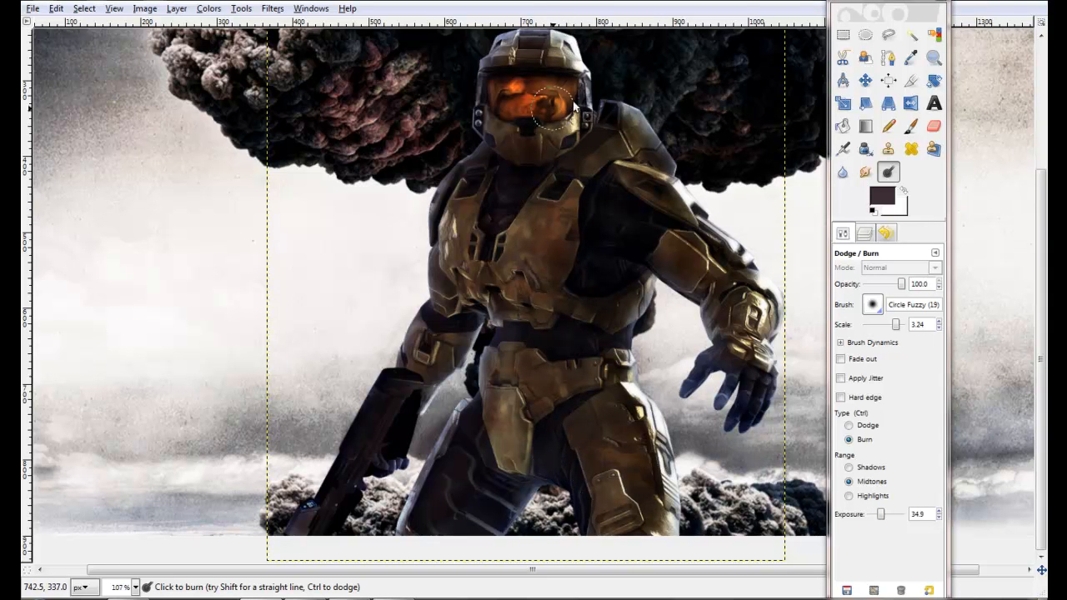
{"action": "left_click", "coordinate": [878, 512]}
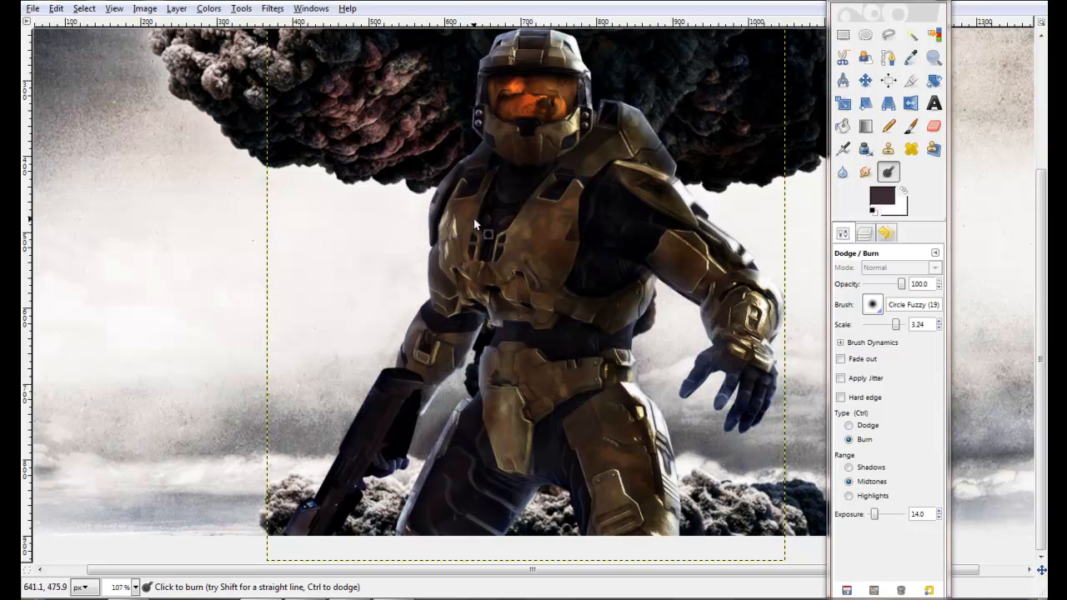
Step: Enable Fade out and Apply Jitter, and burn the side of the soldier's chest at an exposure of 5.3
{"action": "left_click", "coordinate": [842, 379]}
{"action": "left_click", "coordinate": [841, 359]}
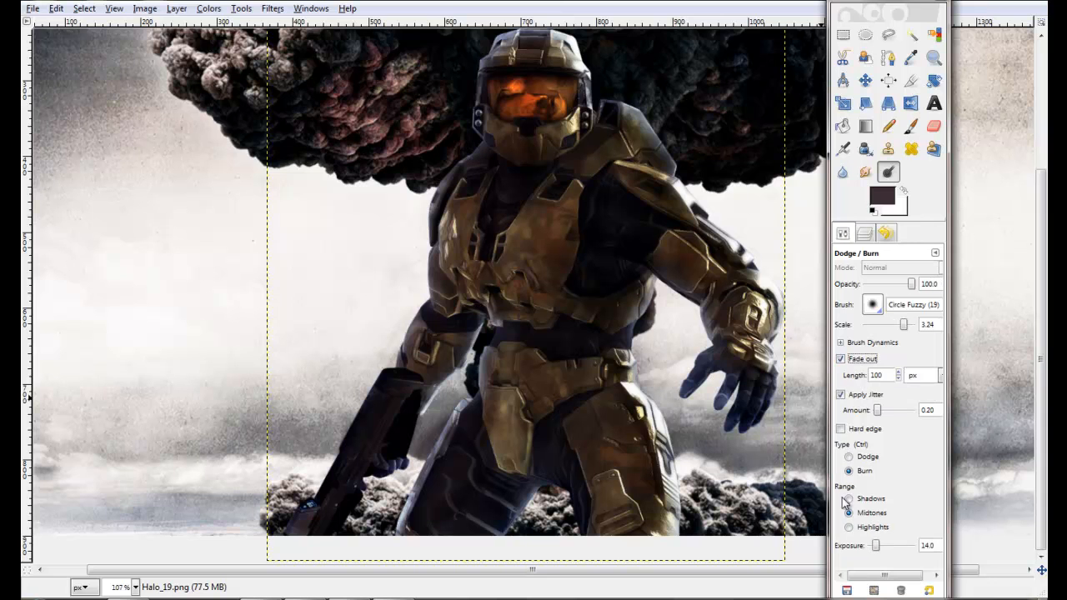
{"action": "left_click_drag", "start_coordinate": [874, 547], "coordinate": [870, 550]}
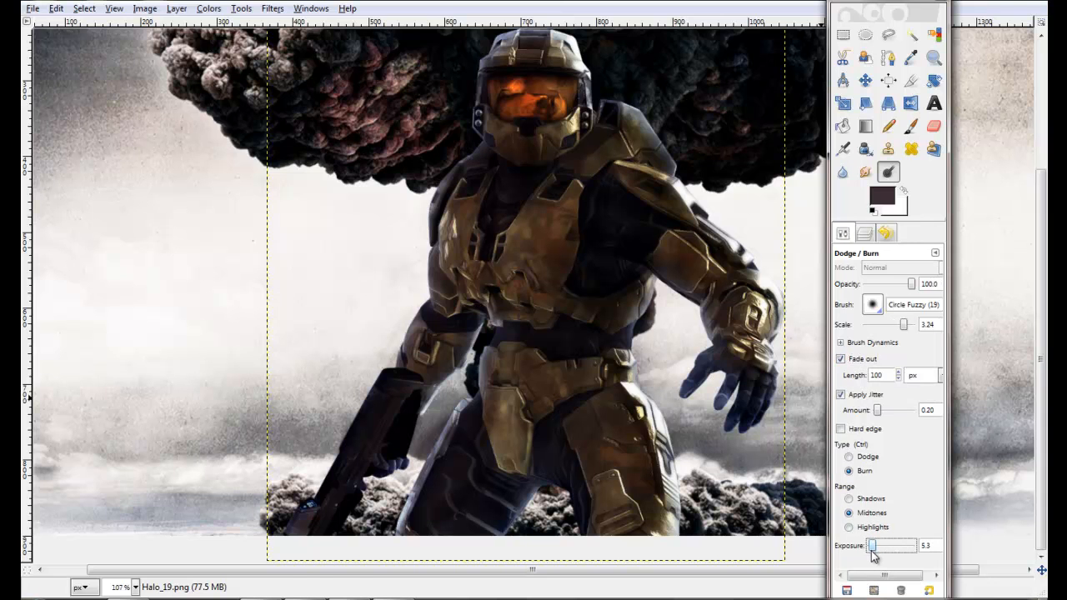
{"action": "left_click", "coordinate": [443, 249]}
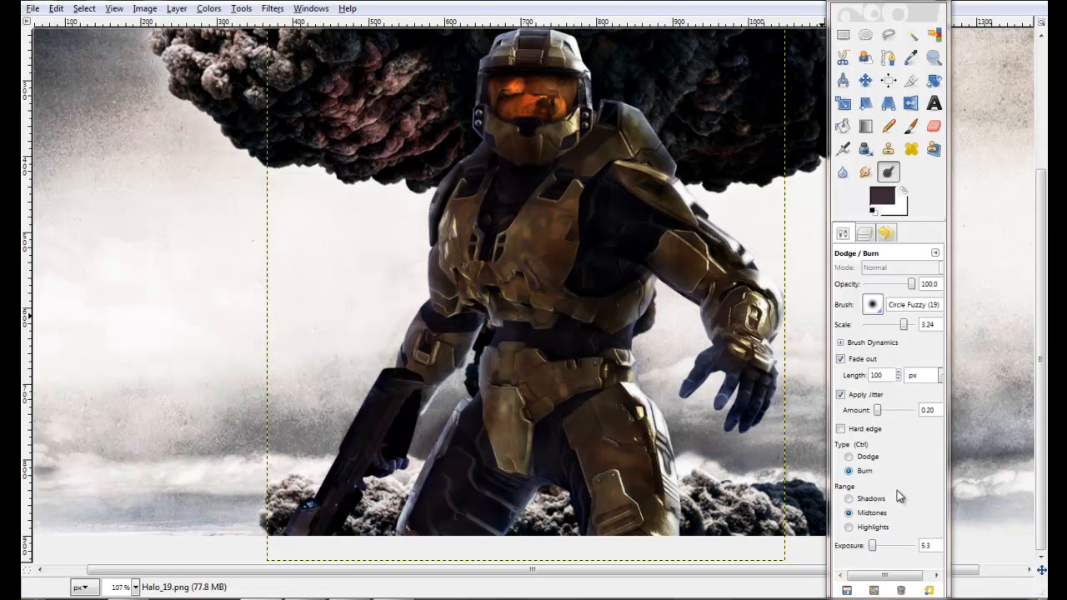
Step: Switch to the Dodge type and lighten the lit edge of the soldier's chest armor
{"action": "left_click", "coordinate": [867, 463]}
{"action": "mouse_move", "coordinate": [441, 256]}
{"action": "left_mouse_down"}
{"action": "mouse_move", "coordinate": [477, 196]}
{"action": "mouse_move", "coordinate": [454, 206]}
{"action": "left_mouse_up"}
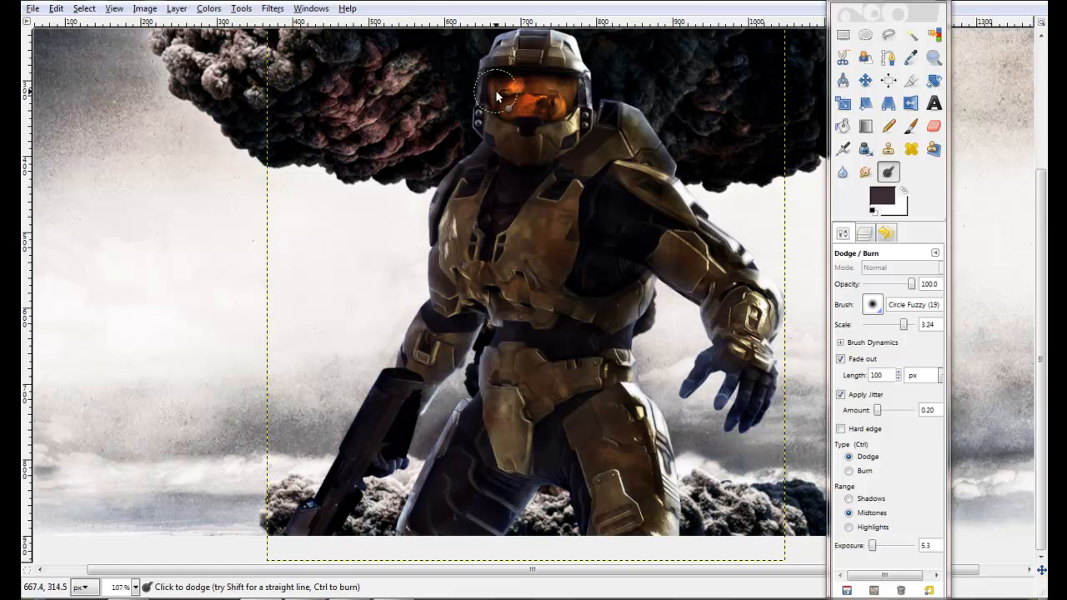
{"action": "left_click", "coordinate": [135, 587]}
{"action": "left_click", "coordinate": [127, 530]}
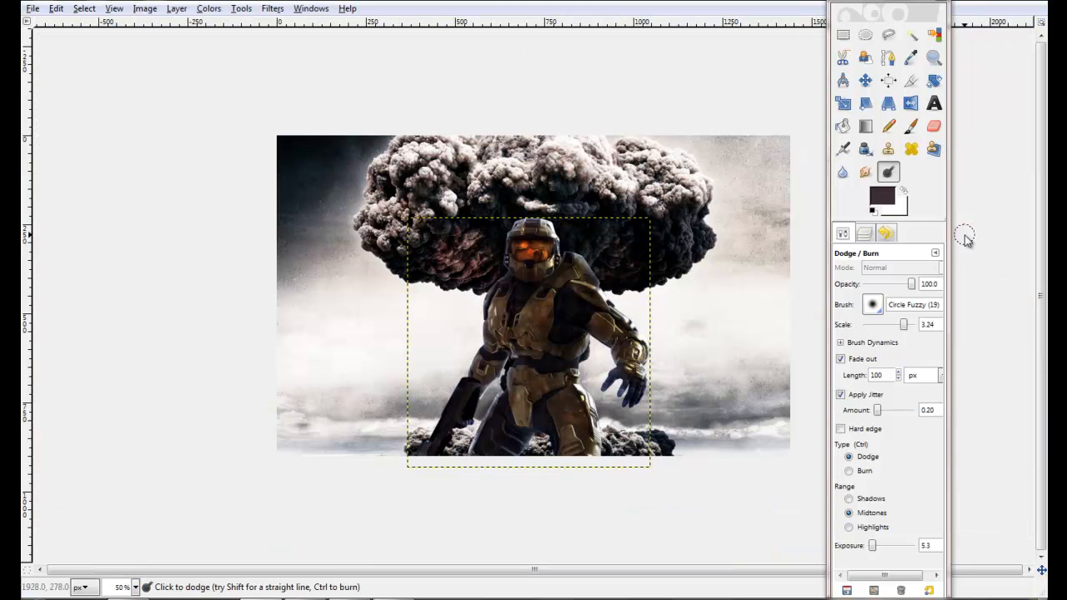
Step: Compare an early state in the undo history with the latest Dodge/Burn state, and return to the latest one
{"action": "left_click", "coordinate": [865, 235]}
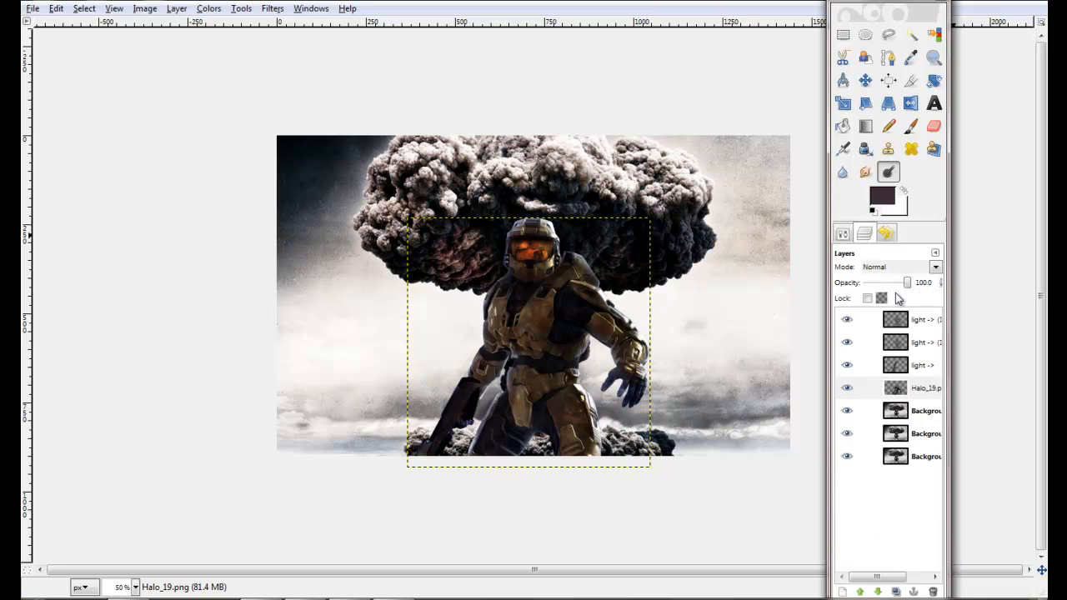
{"action": "left_click", "coordinate": [886, 235]}
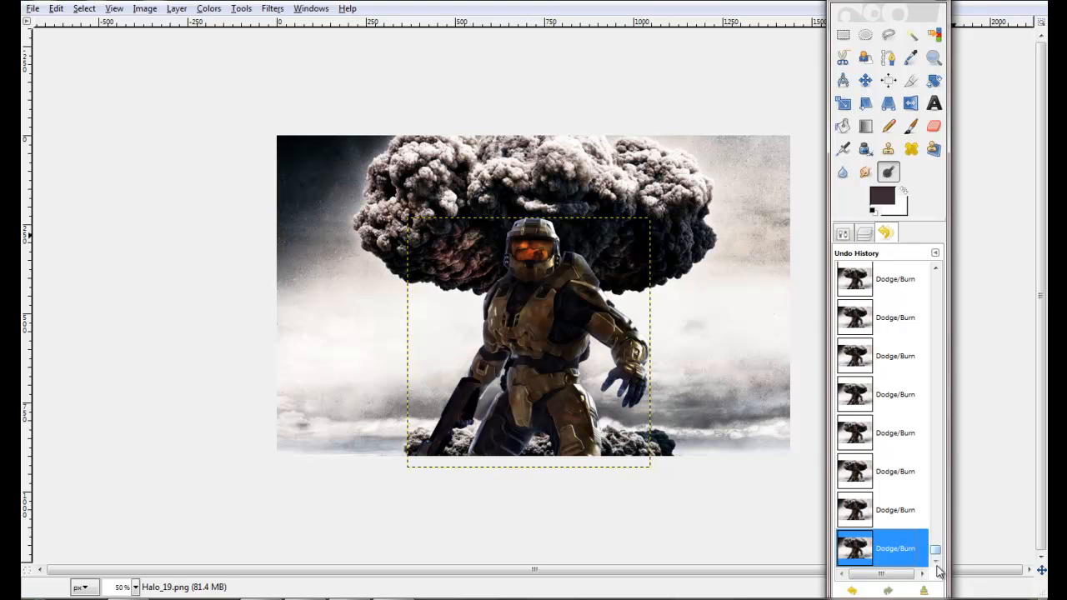
{"action": "left_click_drag", "start_coordinate": [935, 551], "coordinate": [959, 252]}
{"action": "scroll", "coordinate": [872, 400], "scroll_direction": "down", "scroll_amount": 3}
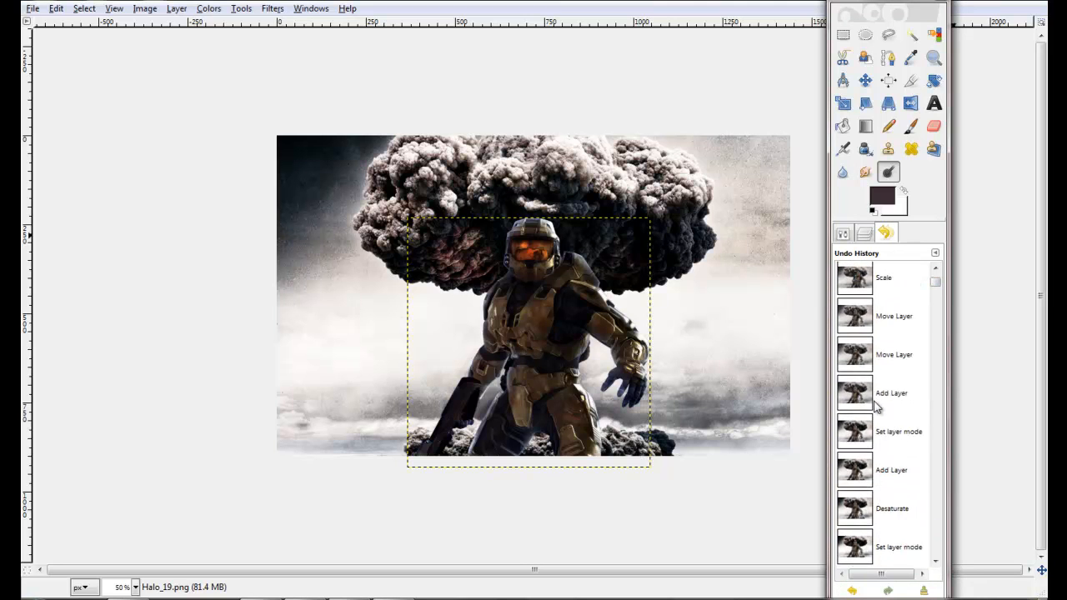
{"action": "left_click", "coordinate": [863, 402]}
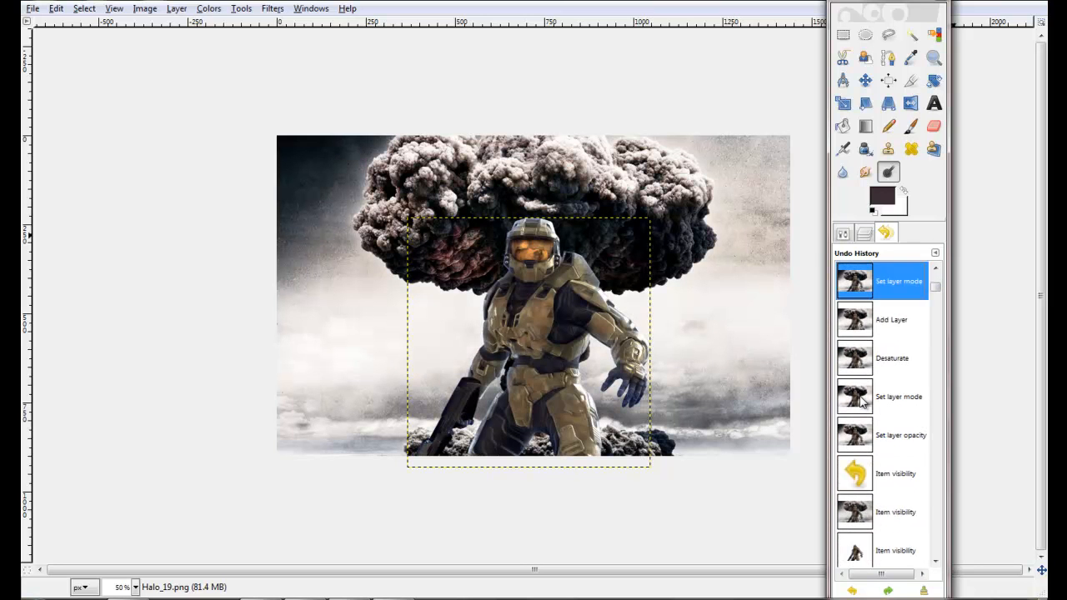
{"action": "scroll", "coordinate": [859, 450], "scroll_direction": "down", "scroll_amount": 5}
{"action": "scroll", "coordinate": [854, 488], "scroll_direction": "down", "scroll_amount": 15}
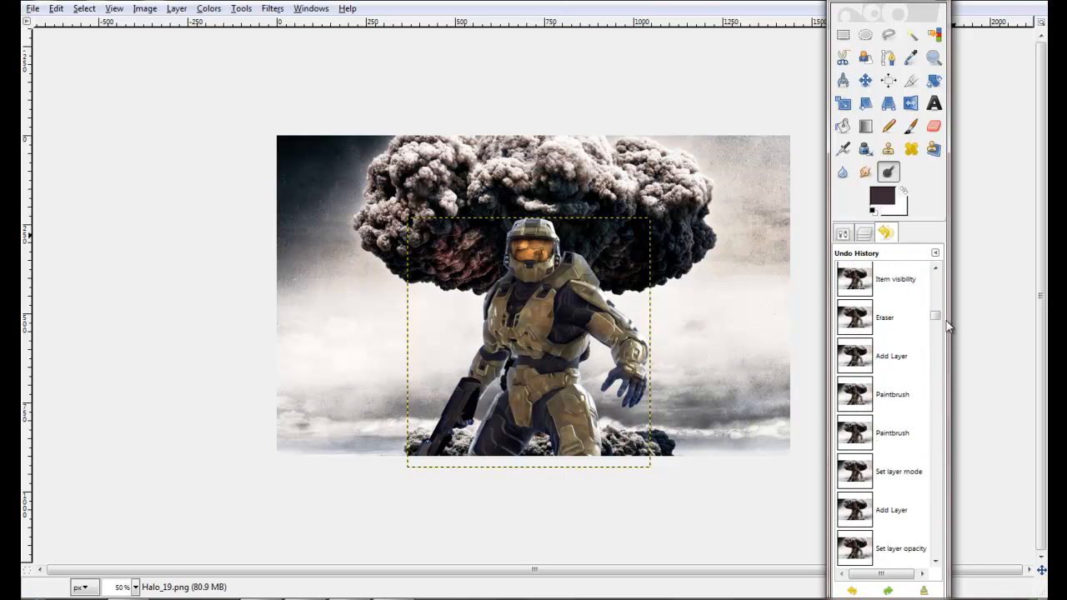
{"action": "left_click", "coordinate": [863, 544]}
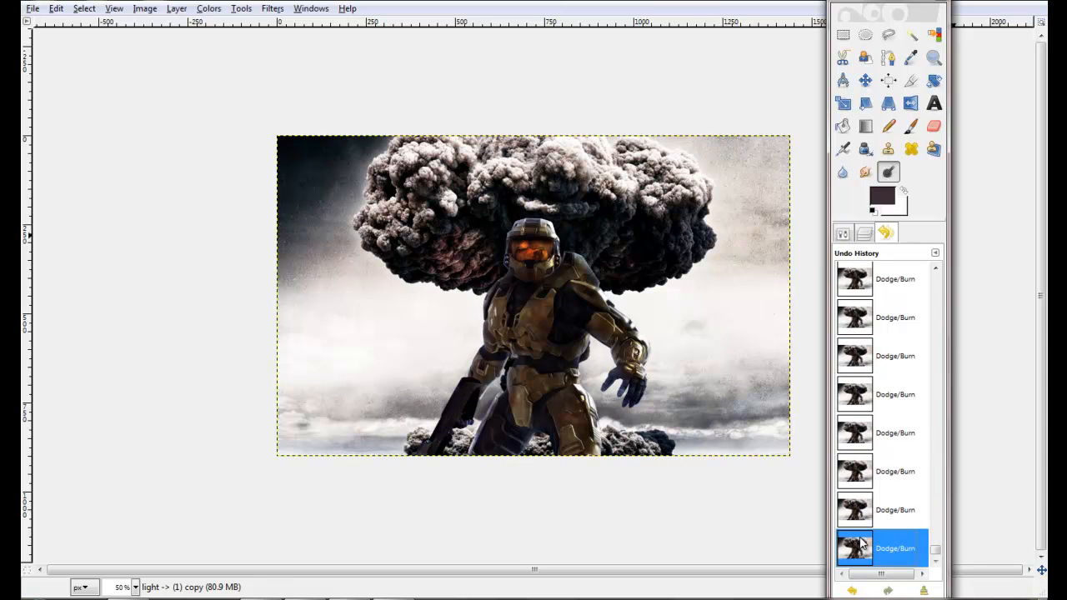
Step: Duplicate the lowest light layer above the Halo soldier and set the copy's opacity to 35.1
{"action": "left_click", "coordinate": [867, 236]}
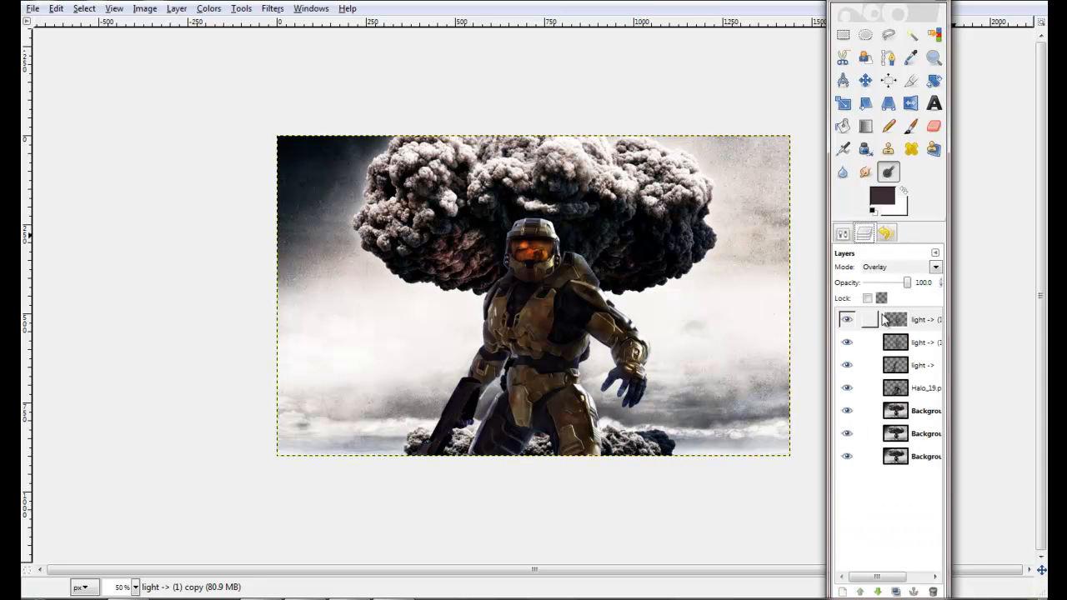
{"action": "left_click", "coordinate": [890, 367]}
{"action": "left_click", "coordinate": [895, 591]}
{"action": "left_click_drag", "start_coordinate": [907, 283], "coordinate": [883, 279]}
Step: Apply a Gaussian Blur with a 14 px radius to the duplicated light layer
{"action": "left_click", "coordinate": [916, 364]}
{"action": "mouse_move", "coordinate": [915, 364]}
{"action": "left_mouse_down"}
{"action": "mouse_move", "coordinate": [916, 388]}
{"action": "mouse_move", "coordinate": [916, 365]}
{"action": "left_mouse_up"}
{"action": "left_click", "coordinate": [266, 11]}
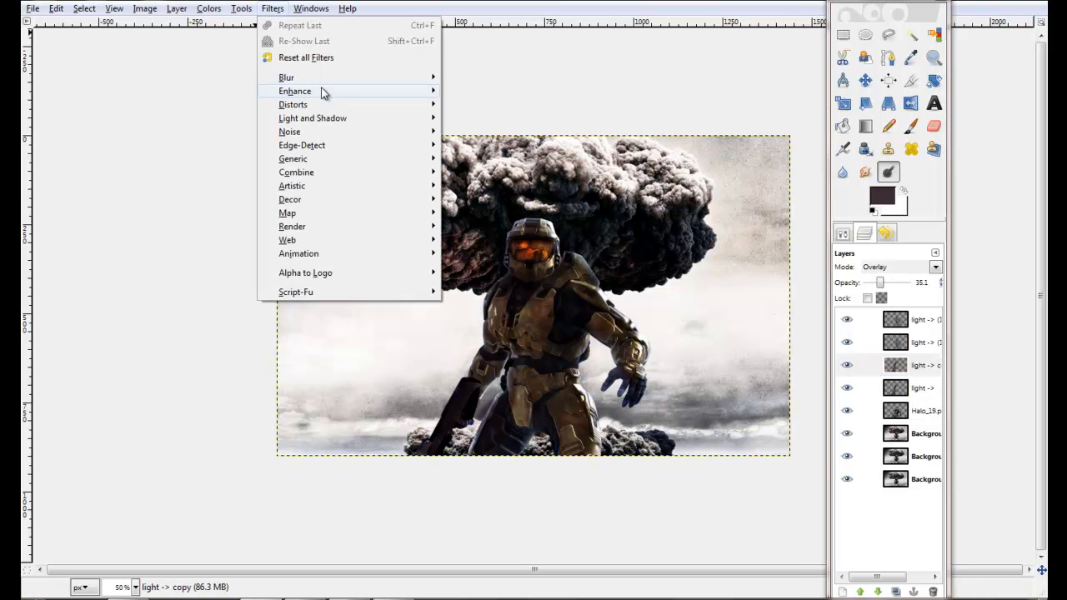
{"action": "mouse_move", "coordinate": [317, 80]}
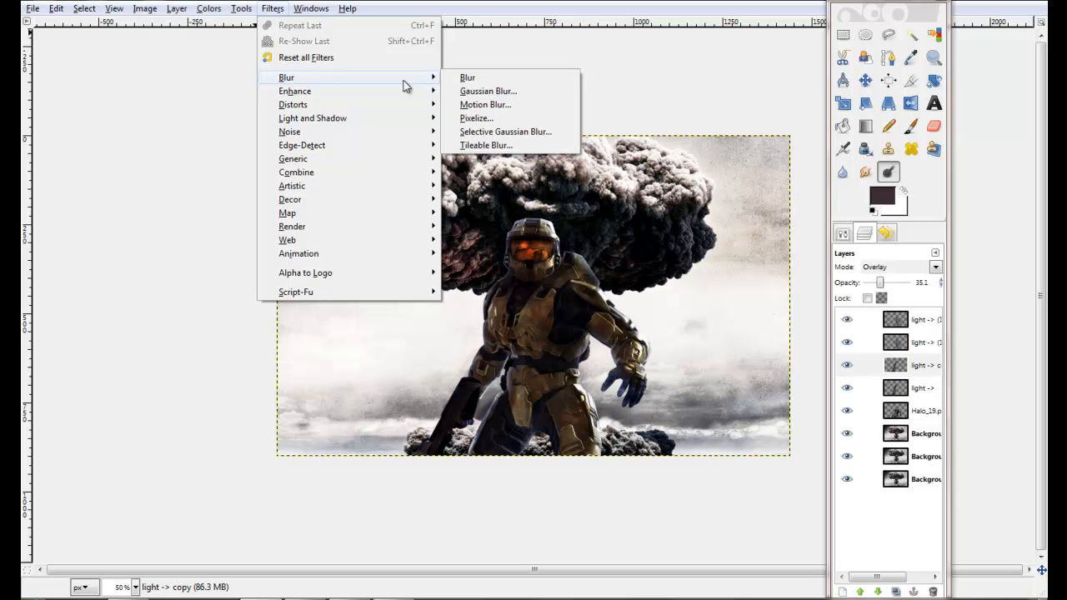
{"action": "left_click", "coordinate": [472, 90]}
{"action": "left_click", "coordinate": [150, 244]}
{"action": "left_click", "coordinate": [188, 303]}
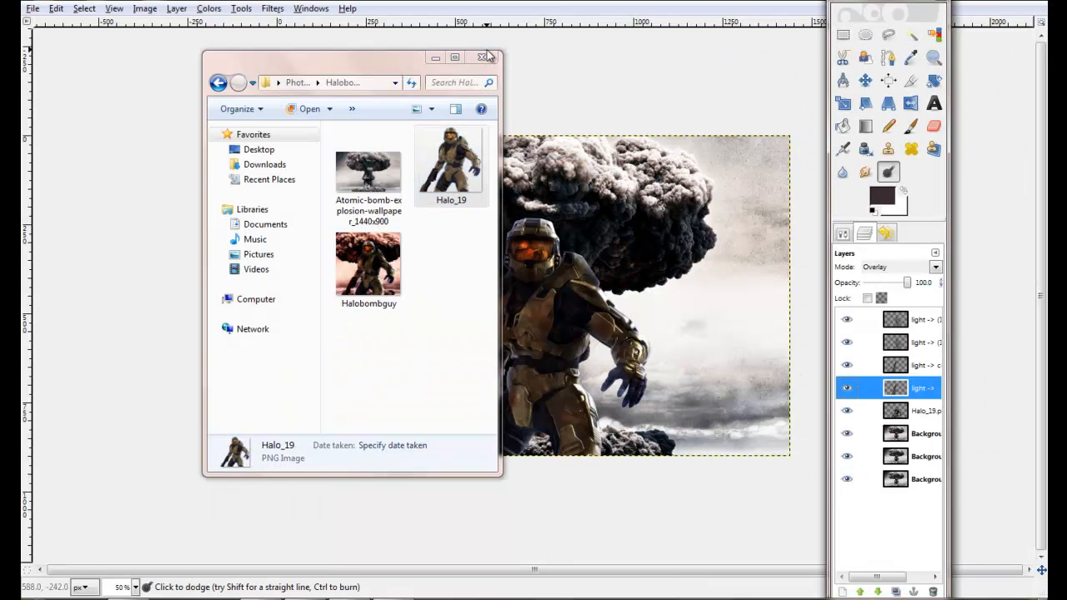
Step: Apply a Gaussian Blur with a 14 px horizontal and vertical radius to the original light layer directly above the soldier
{"action": "left_click", "coordinate": [435, 57]}
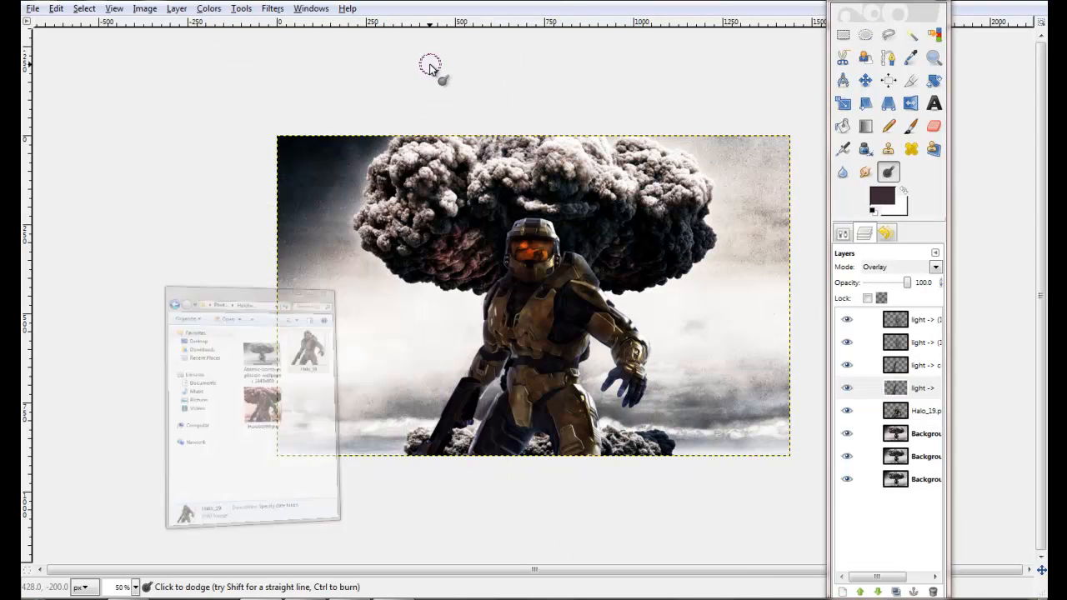
{"action": "left_click", "coordinate": [273, 8]}
{"action": "mouse_move", "coordinate": [302, 91]}
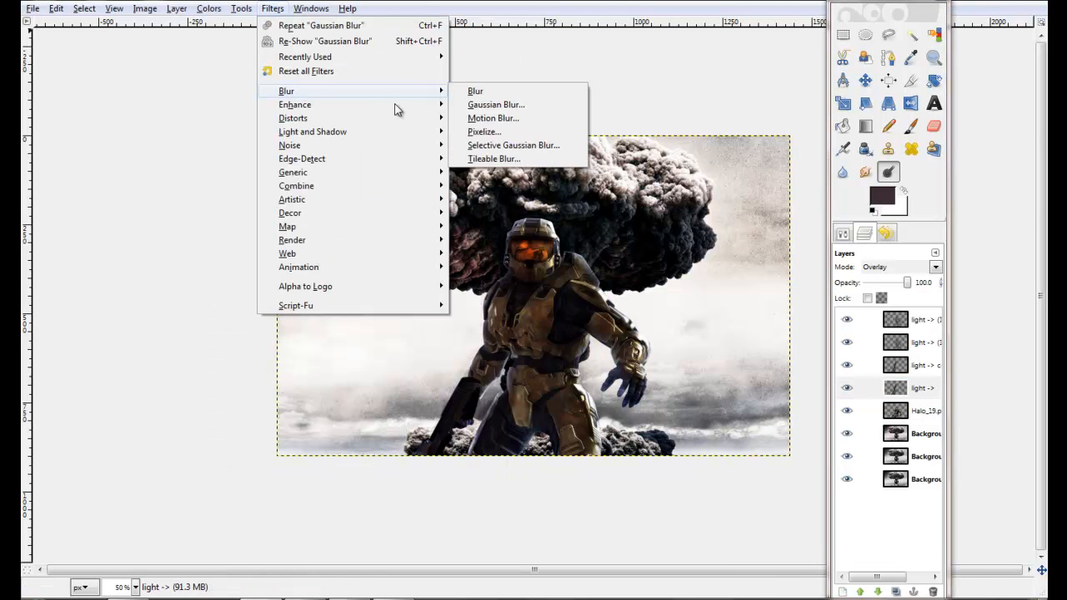
{"action": "left_click", "coordinate": [498, 105]}
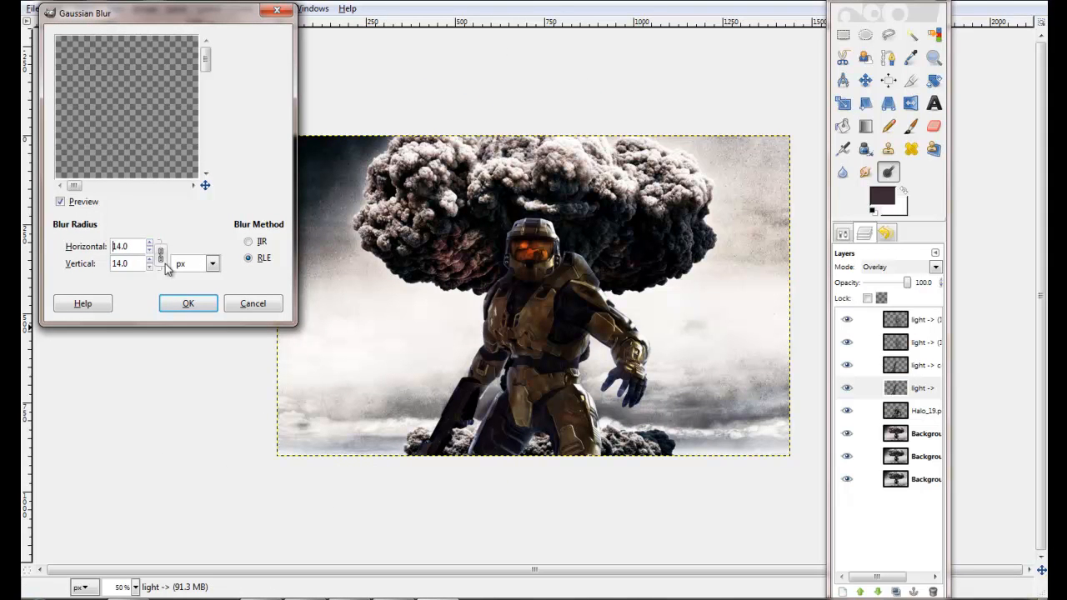
{"action": "left_click", "coordinate": [190, 303]}
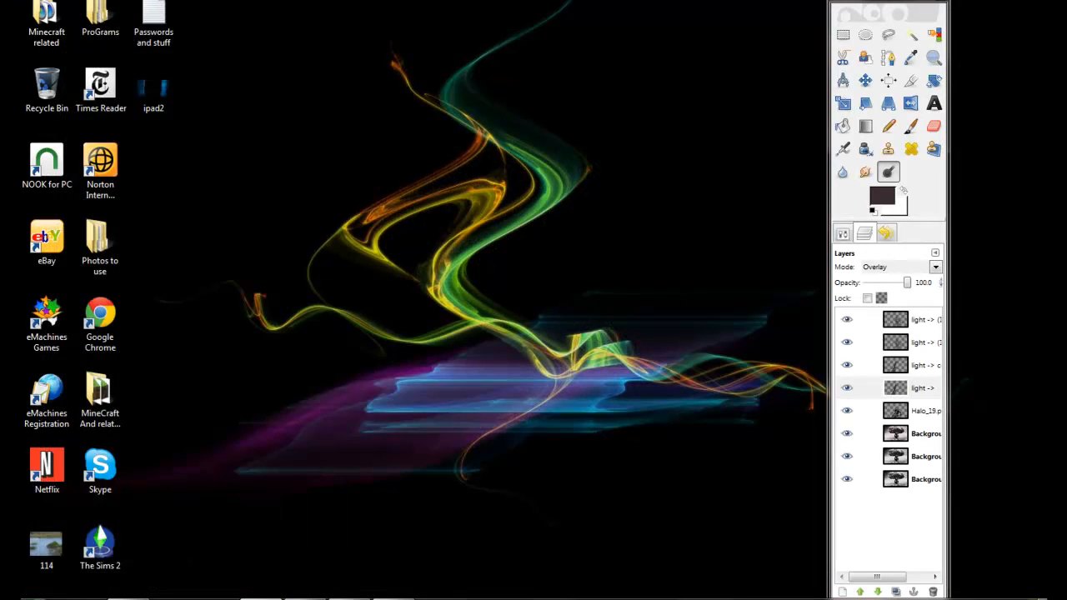
{"action": "left_click", "coordinate": [274, 529]}
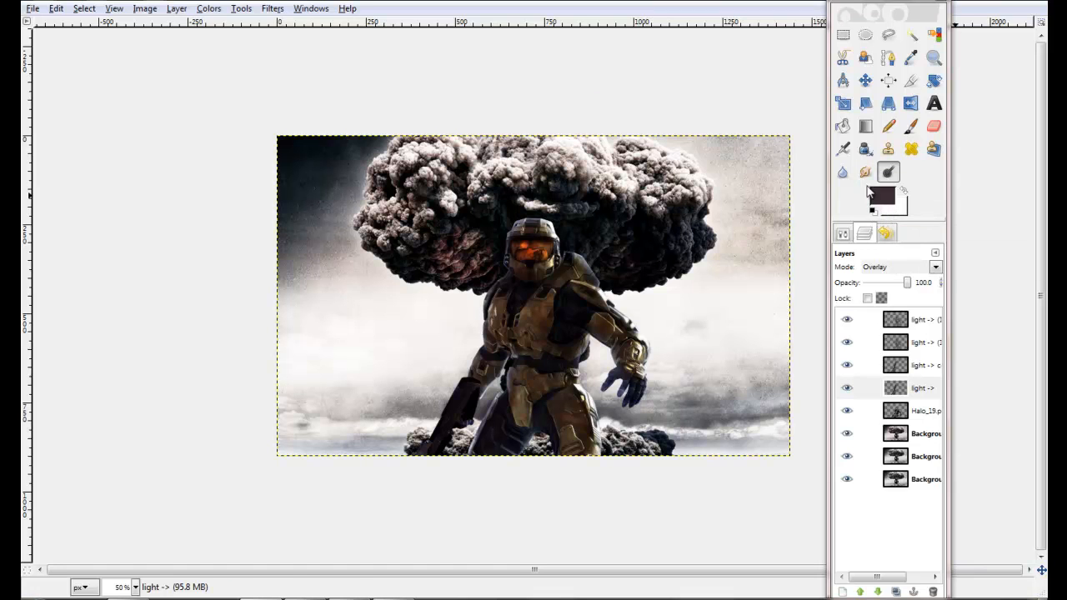
{"action": "left_click", "coordinate": [272, 9]}
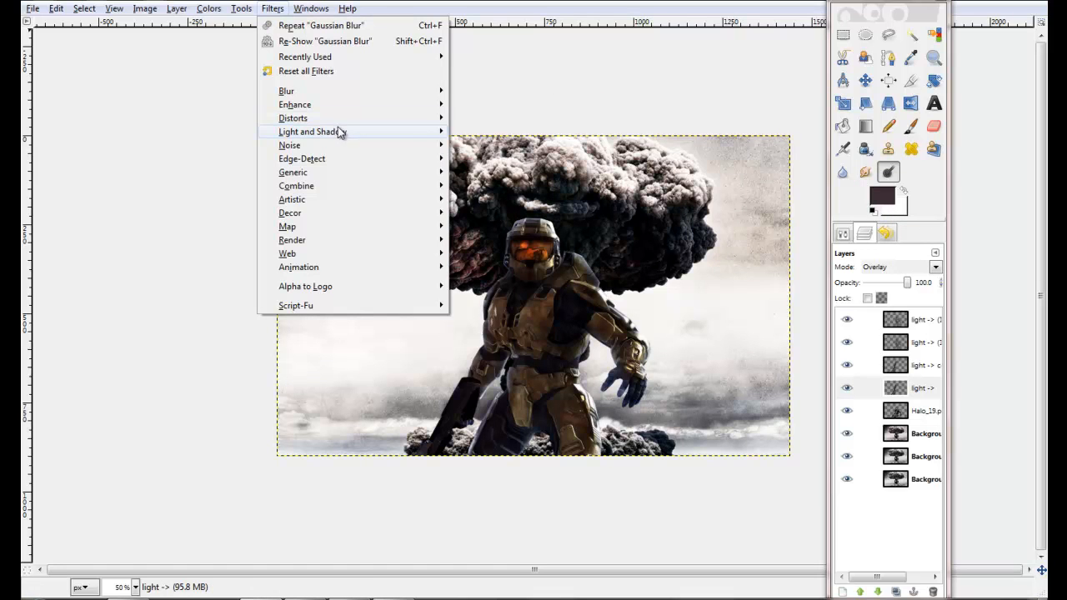
{"action": "mouse_move", "coordinate": [342, 131]}
{"action": "left_click", "coordinate": [512, 170]}
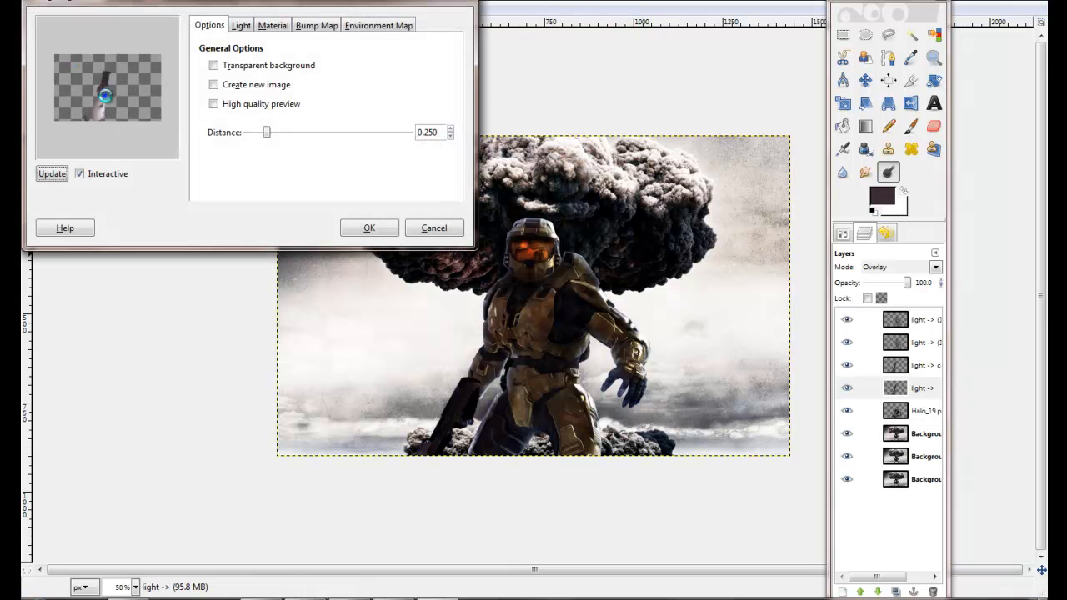
{"action": "left_click", "coordinate": [433, 227]}
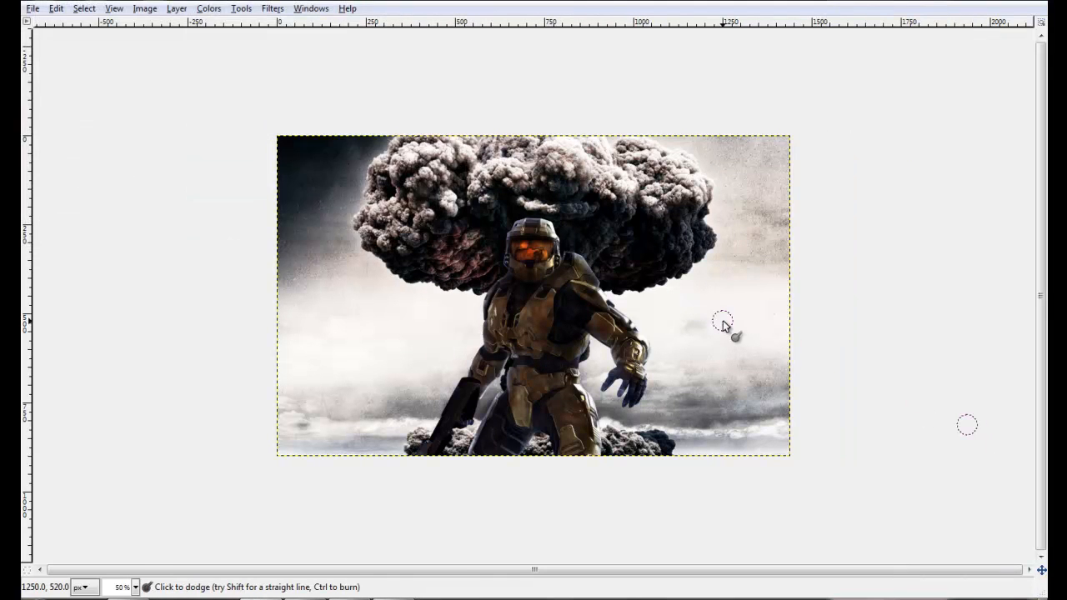